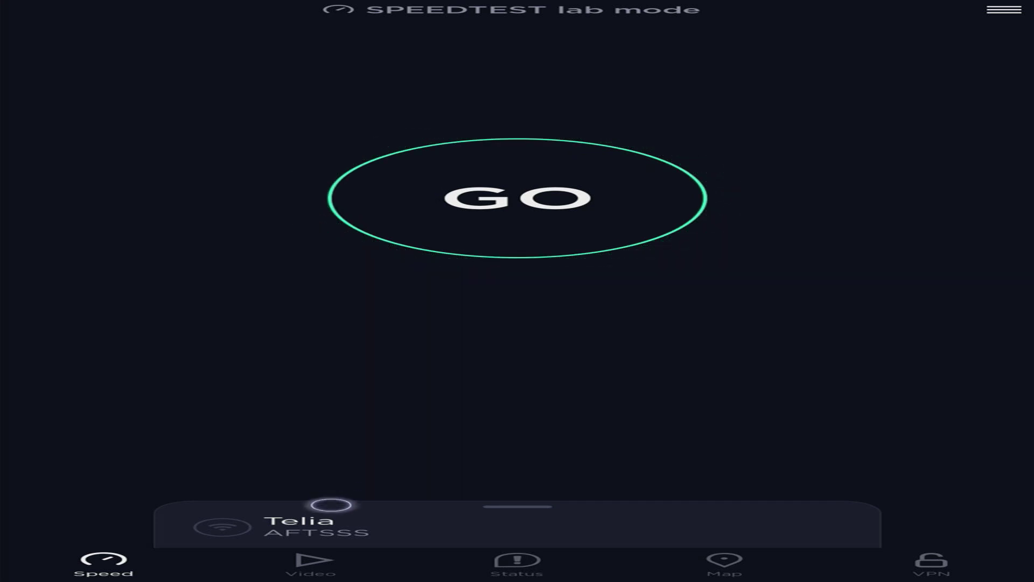
- Open the video streaming test in Speedtest and return to the Fire TV home screen
click(330, 569)
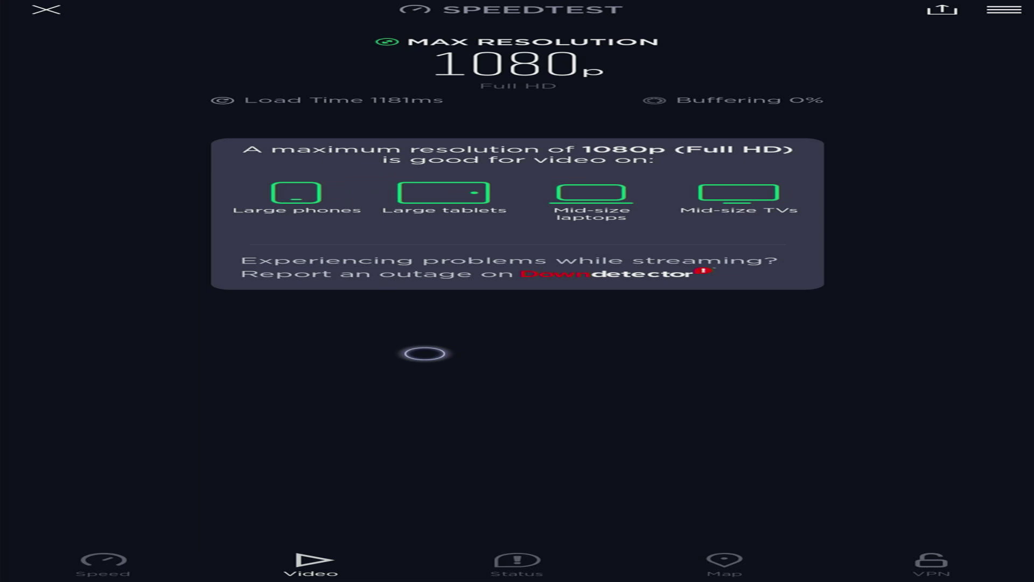
key(Home)
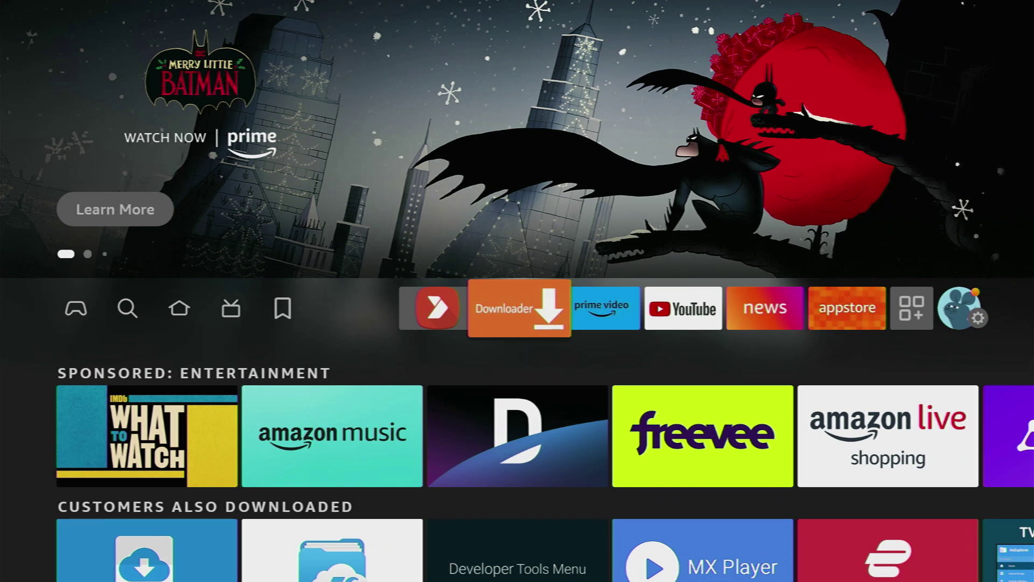
- Open the search entry screen from the Fire TV home screen
key(Left)
key(Left)
key(Left)
key(Left)
key(Left)
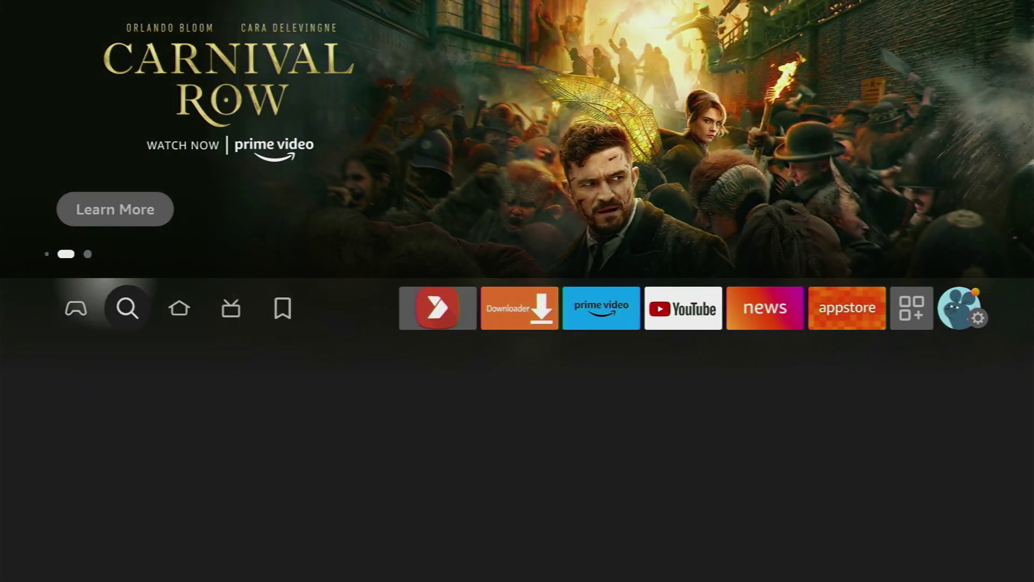
key(Down)
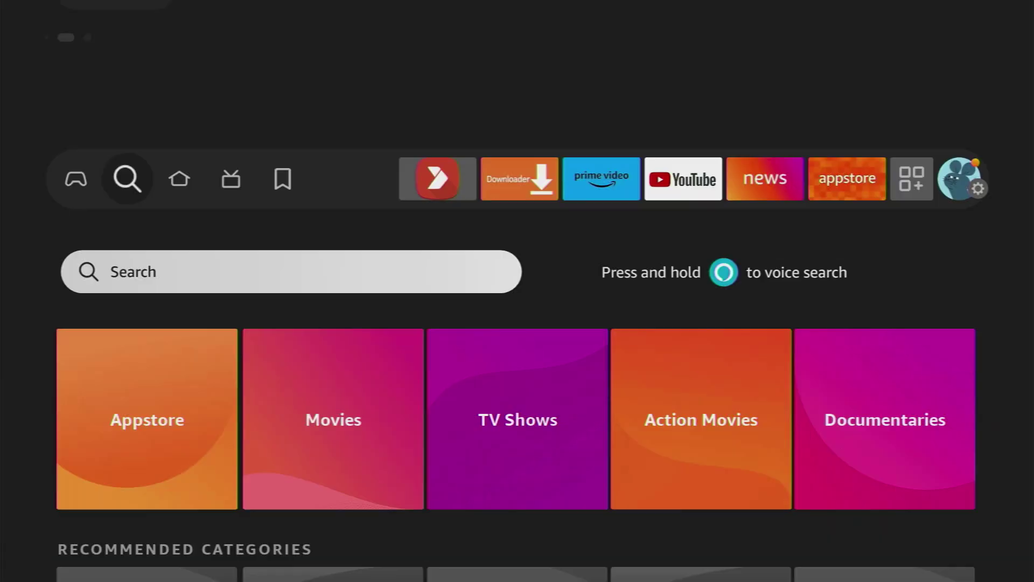
key(Return)
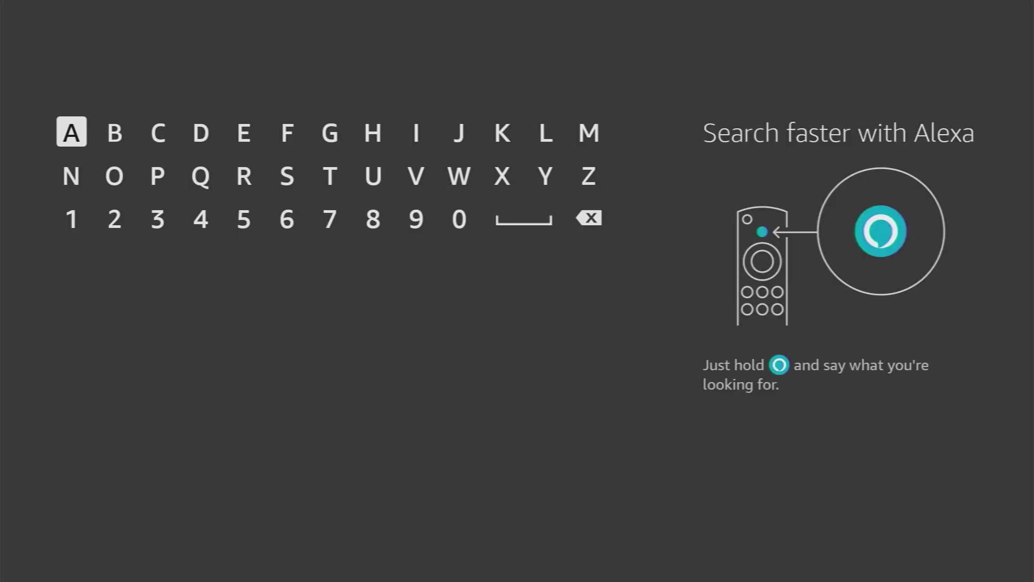
- Enter "Do" as the search term
key(Right)
key(Right)
key(Right)
key(Return)
key(Down)
key(Left)
key(Left)
key(Return)
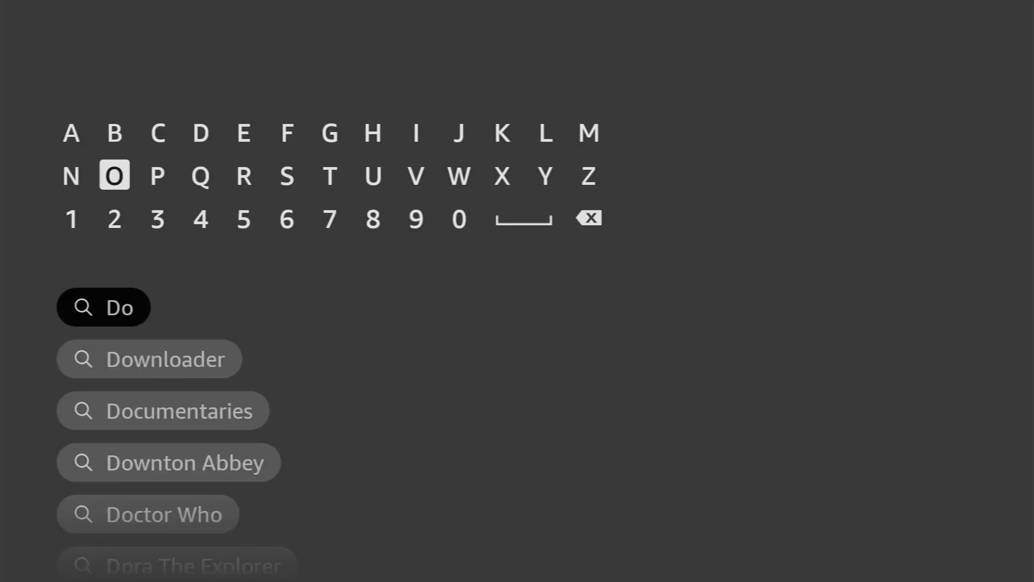
- Choose the suggested search term "Downloader"
key(Down)
key(Down)
key(Down)
key(Down)
key(Up)
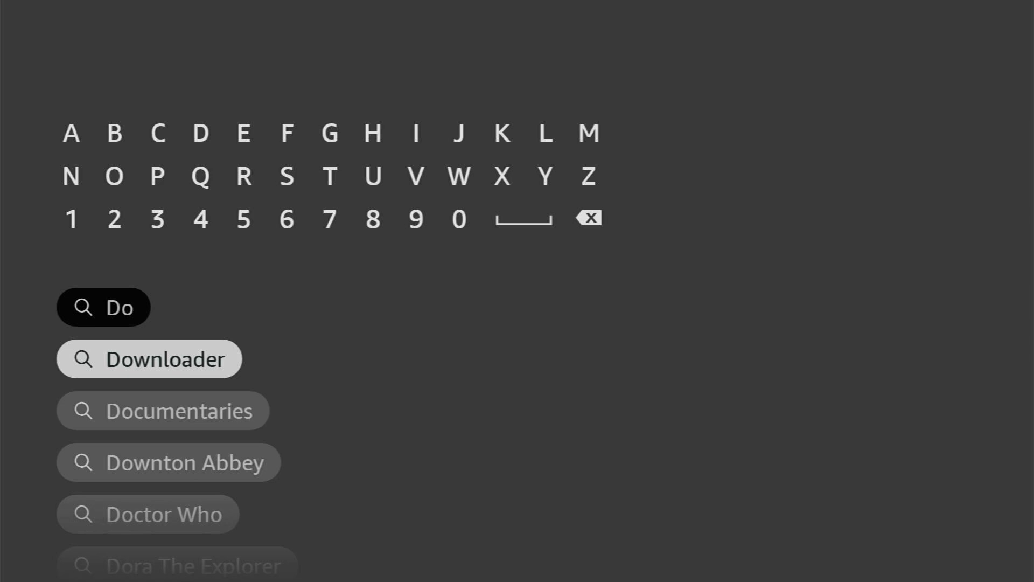
key(Return)
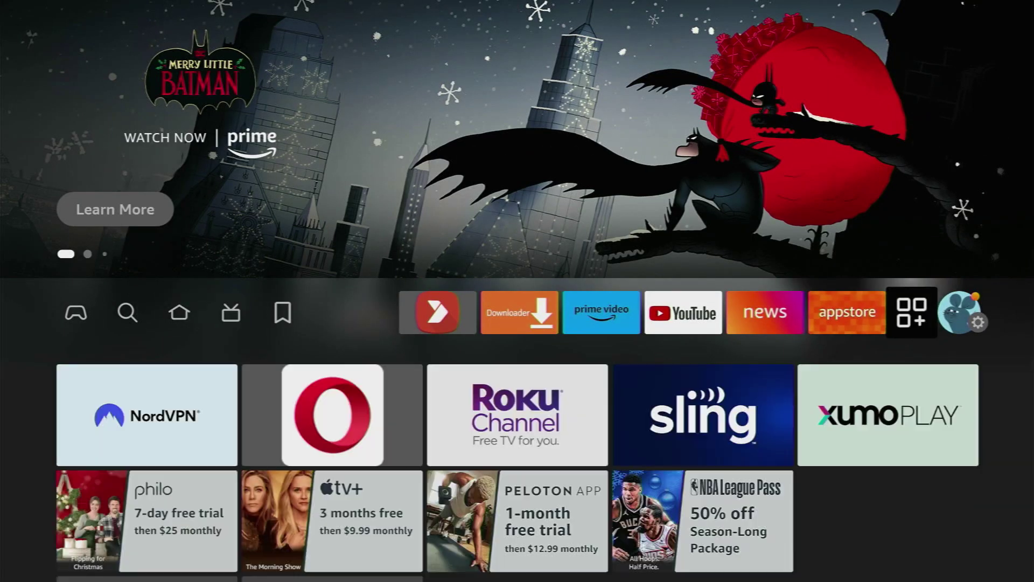
- Open the My Fire TV settings from the home screen
key(Right)
key(Down)
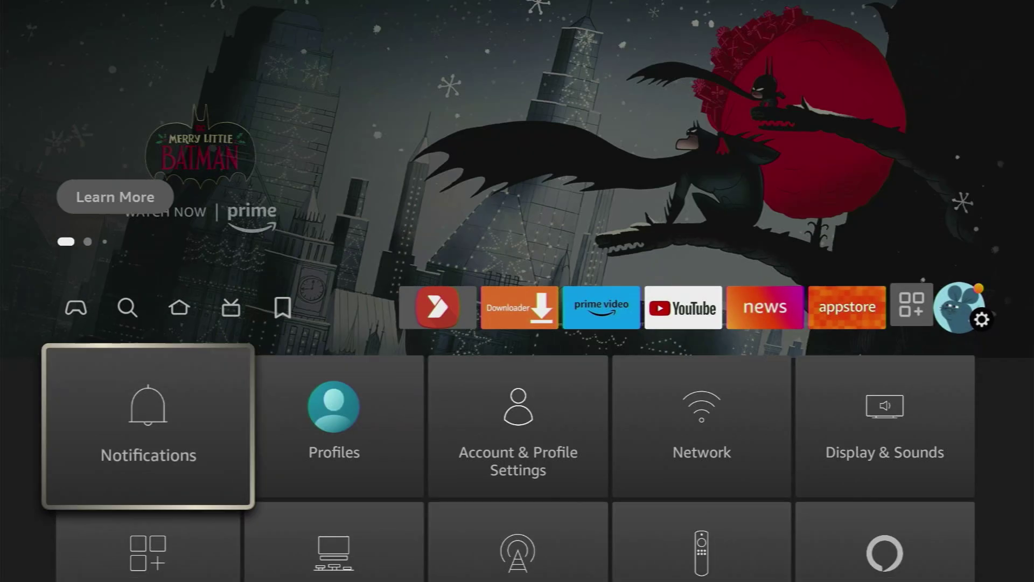
key(Down)
key(Down)
key(Right)
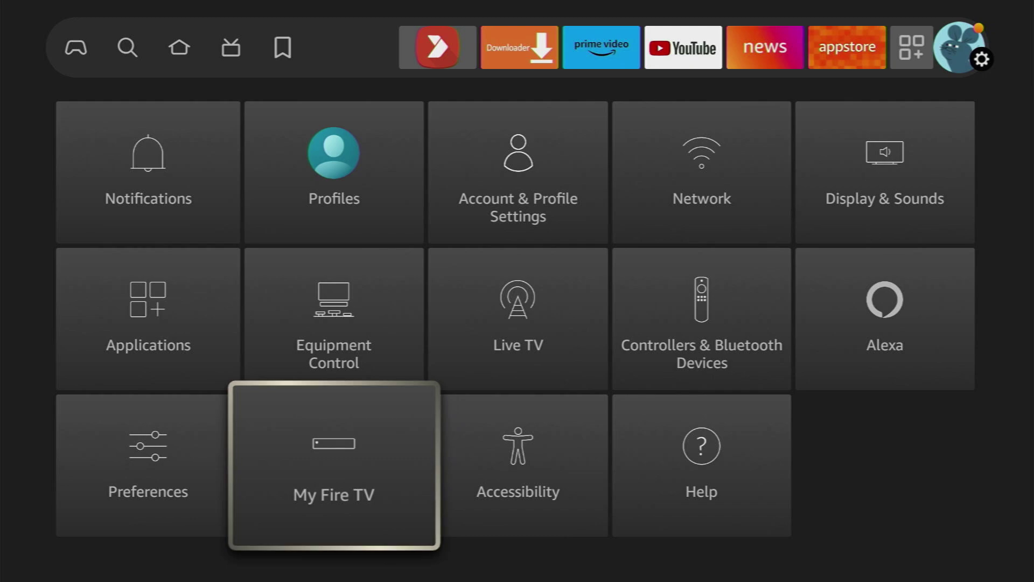
key(Return)
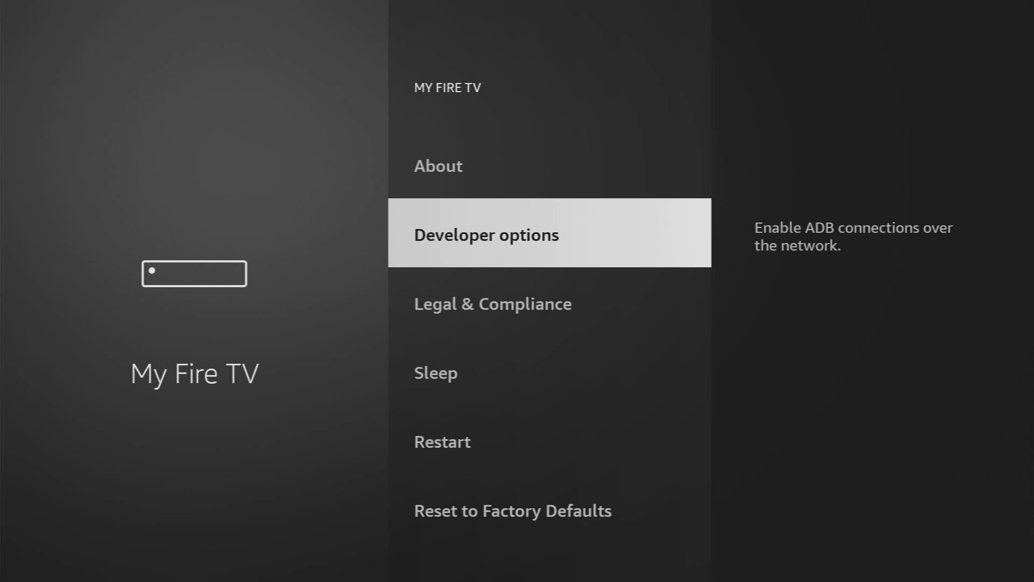
- Select the Fire TV Stick entry on the About page and go back to the My Fire TV settings
key(Up)
key(Return)
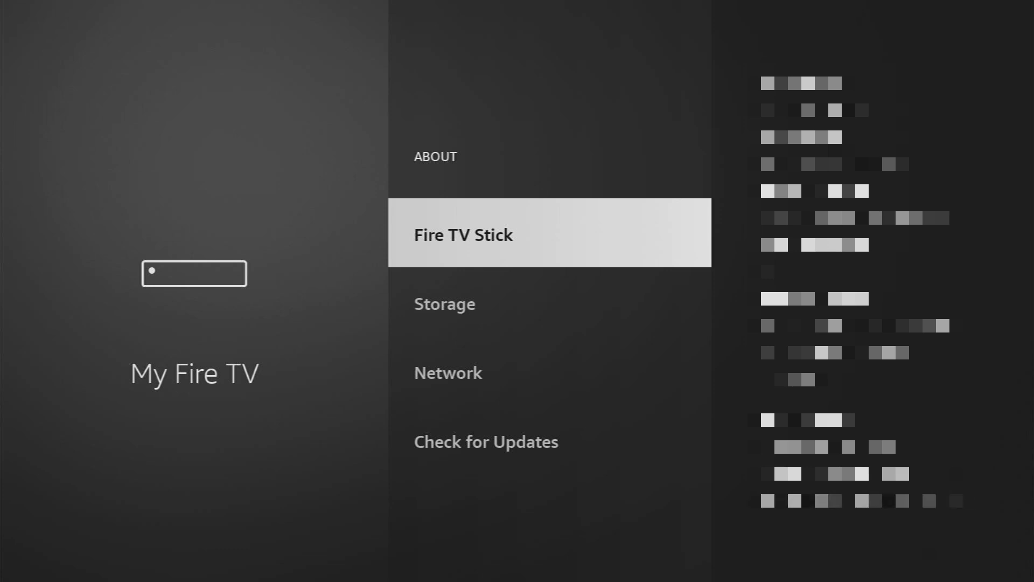
key(Return)
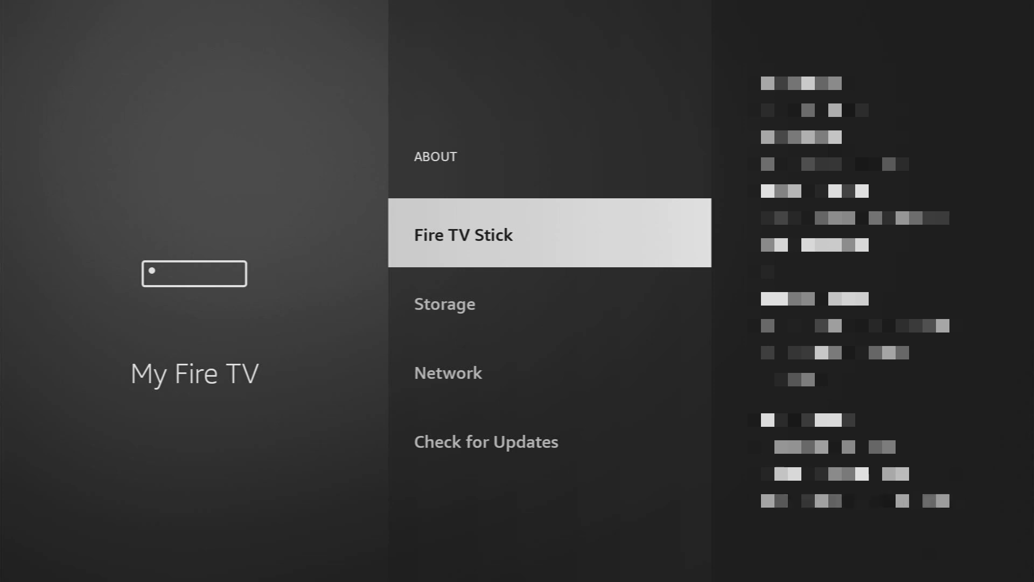
key(Escape)
- Open the Install unknown apps list in Developer options and move down through its entries
key(Down)
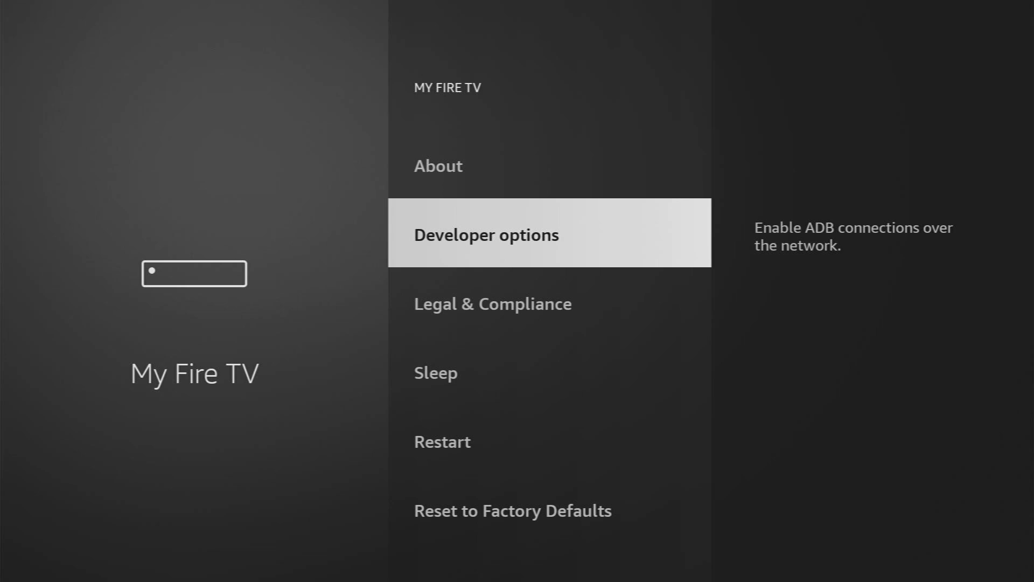
key(Return)
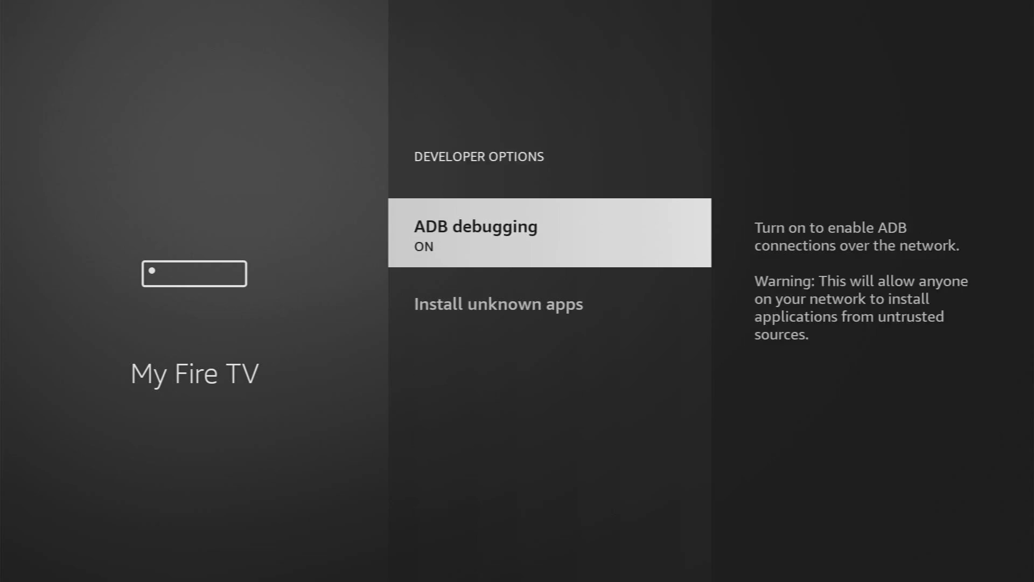
key(Down)
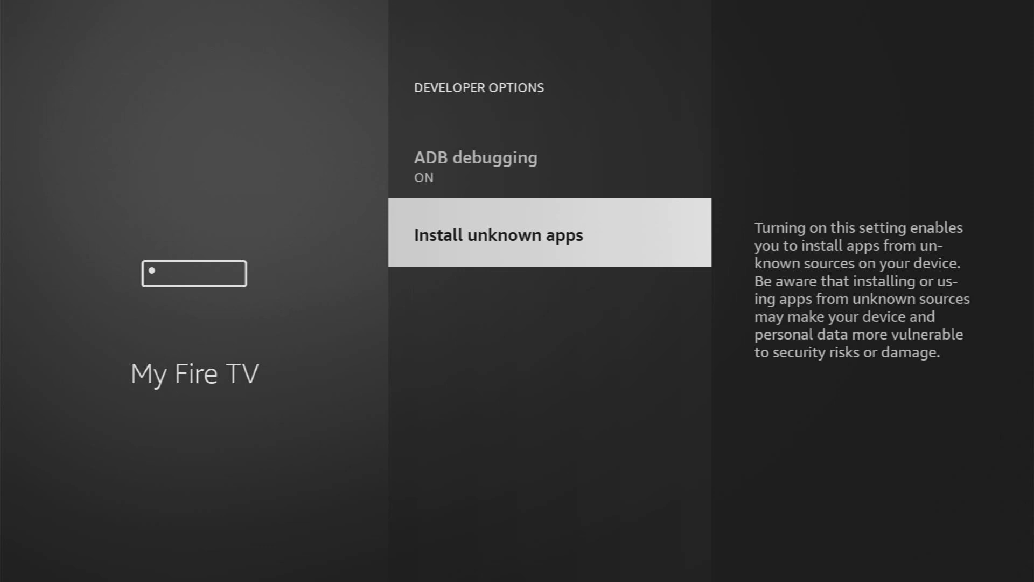
key(Return)
key(Down)
key(Down)
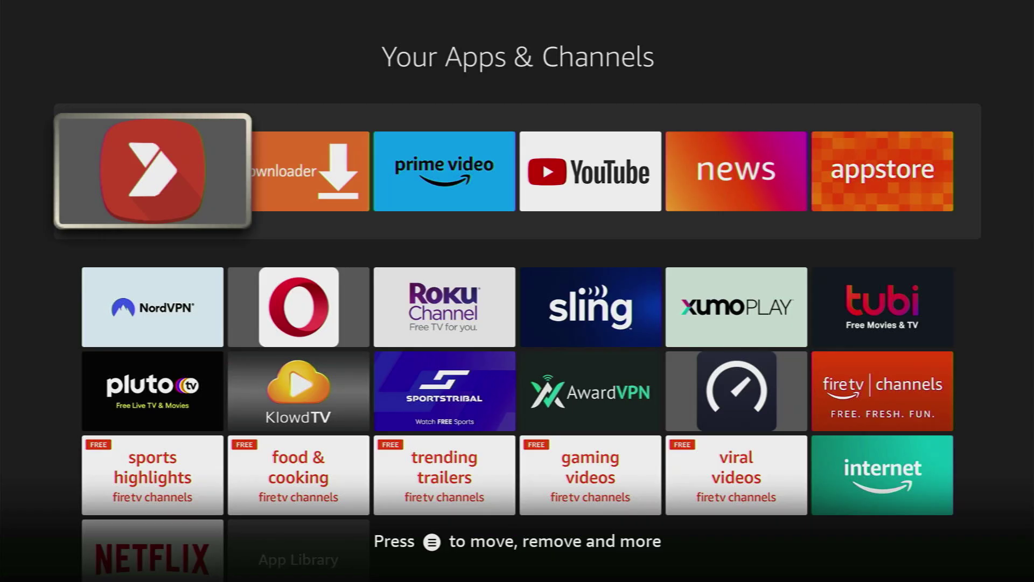
- Switch to NordVPN from Your Apps & Channels
key(Right)
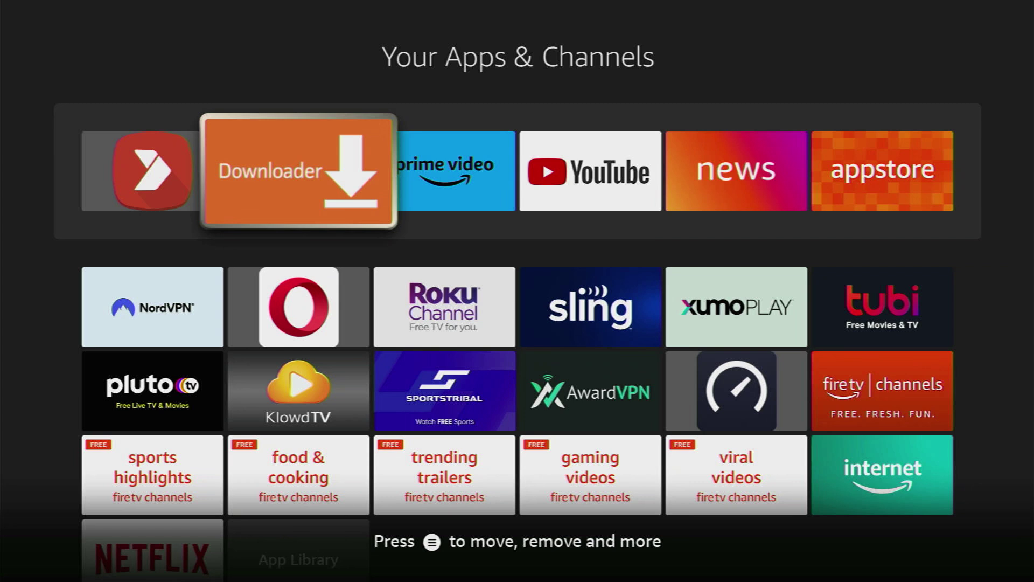
key(Down)
key(Left)
key(Return)
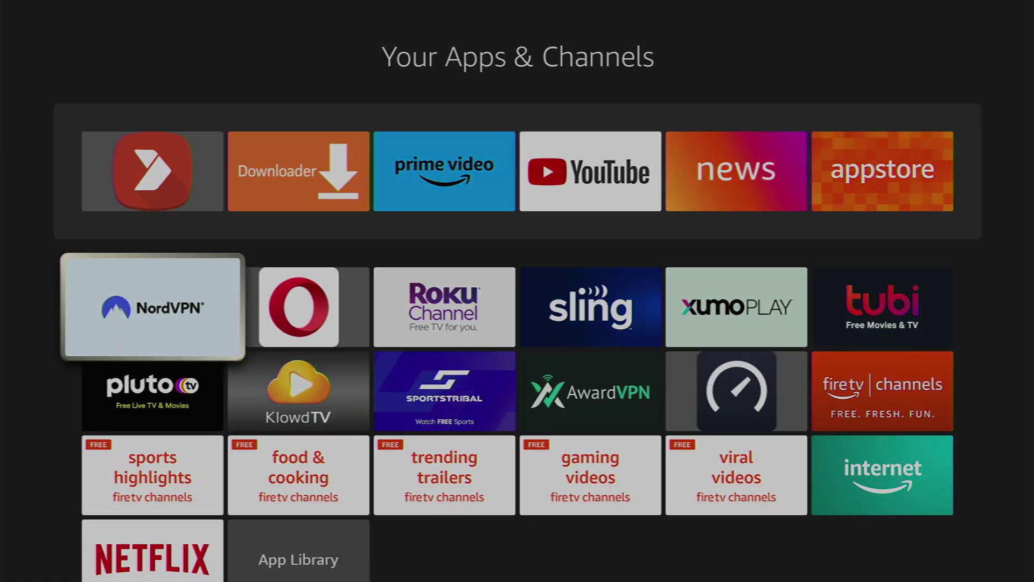
- Connect the VPN to Australia from the list of all countries
key(Right)
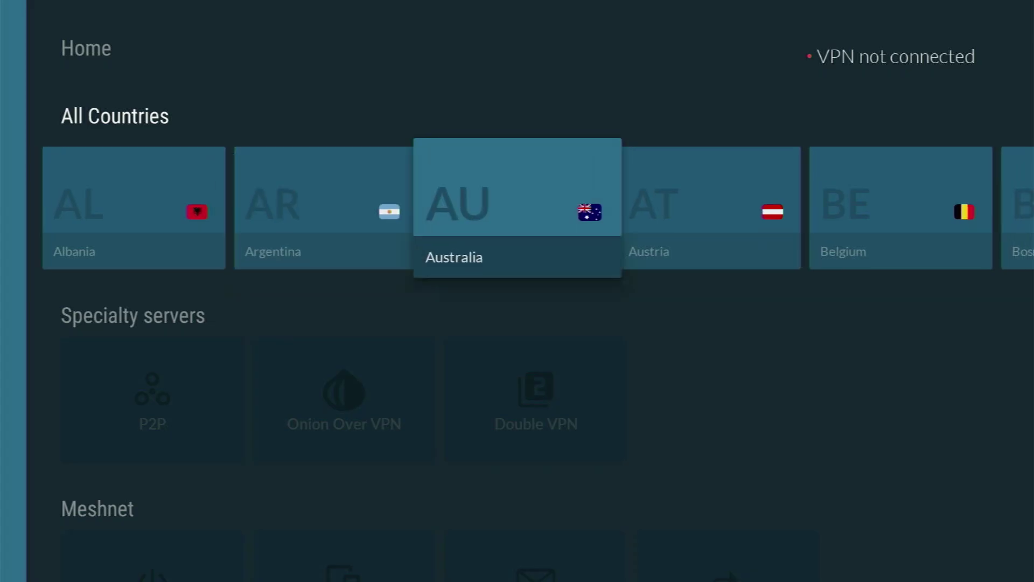
key(Right)
key(Left)
key(Return)
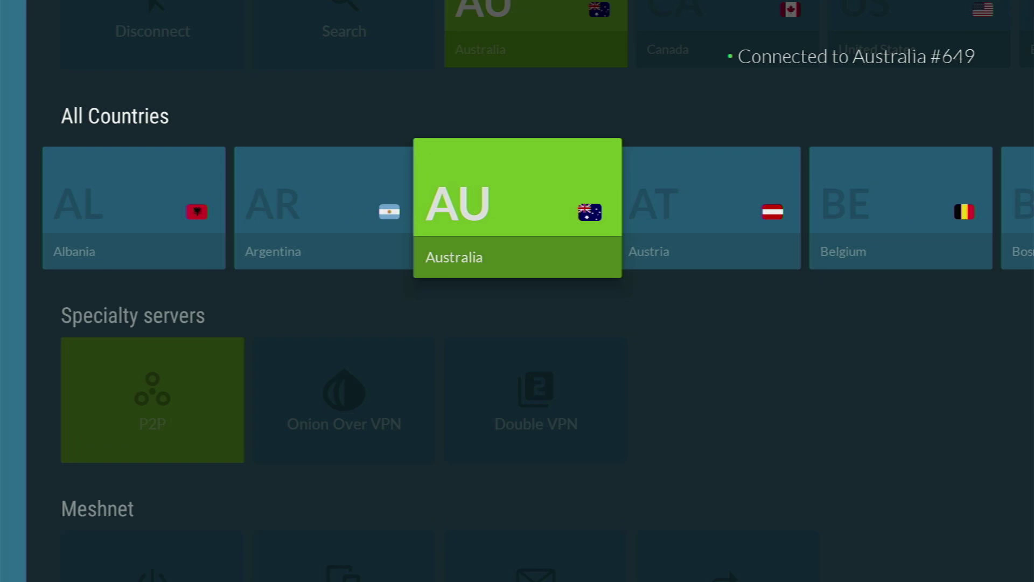
- Browse the remaining VPN server locations in the All Countries list as far as Switzerland
key(Right)
key(Right)
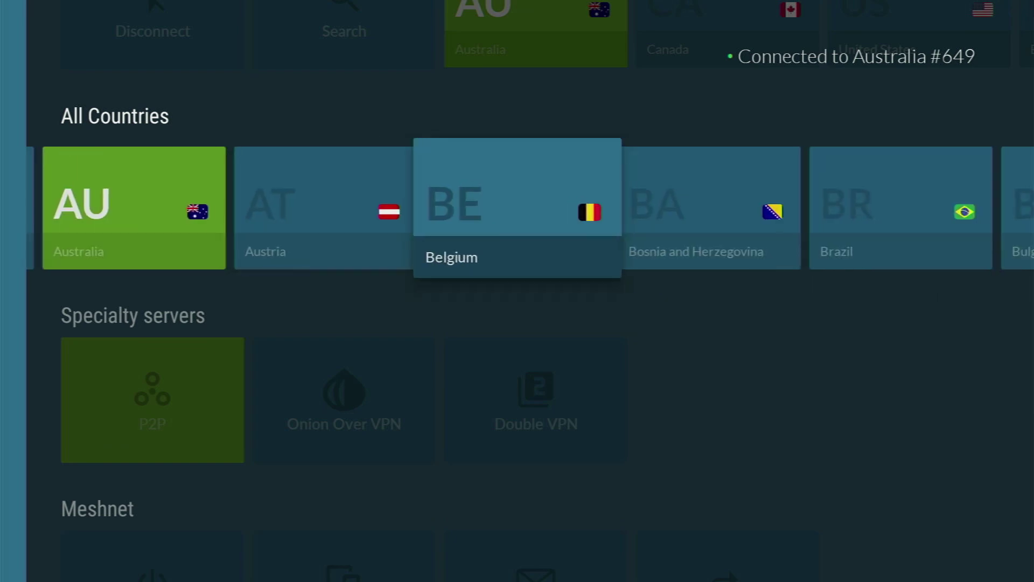
key(Right)
key(Right)
key(Right)
key(Right)
key(Right)
key(Right)
key(Right)
key(Right)
key(Right)
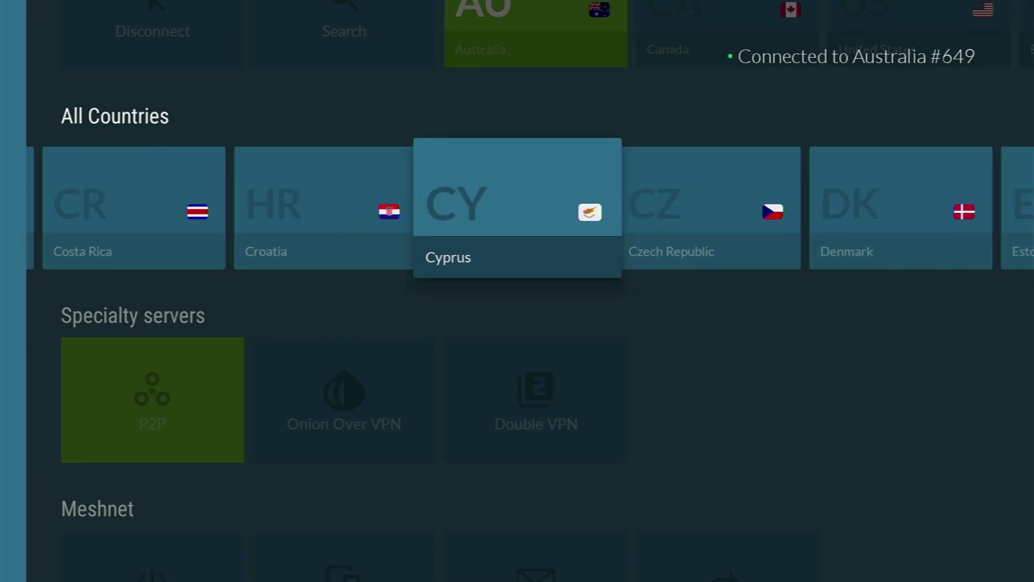
key(Right)
key(Right)
key(Right)
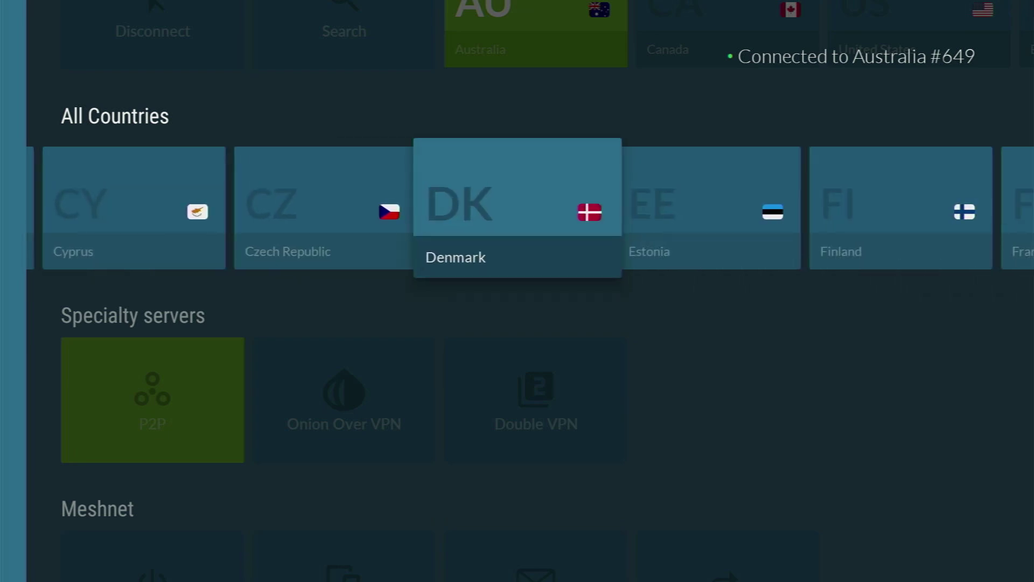
key(Right)
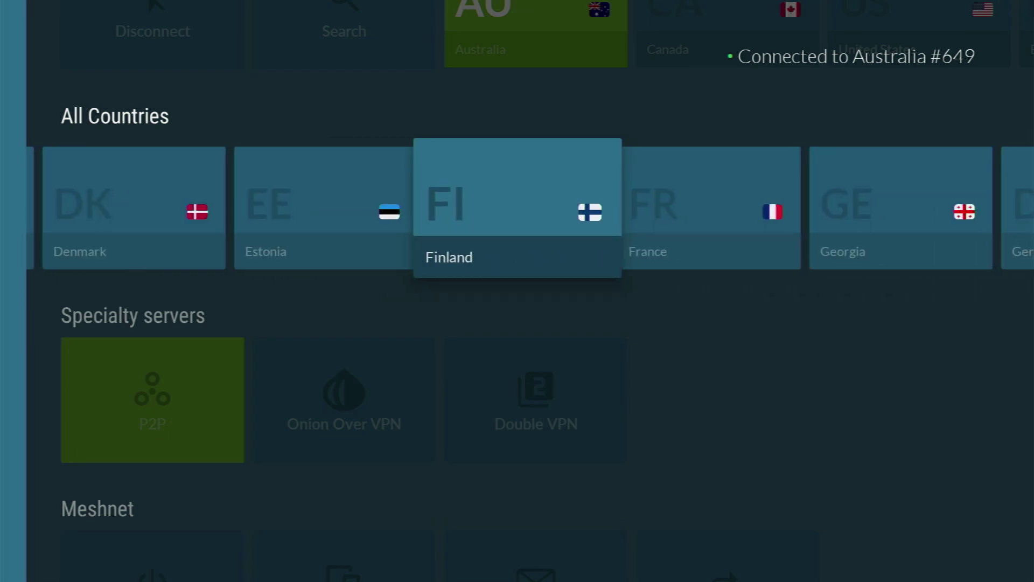
key(Right)
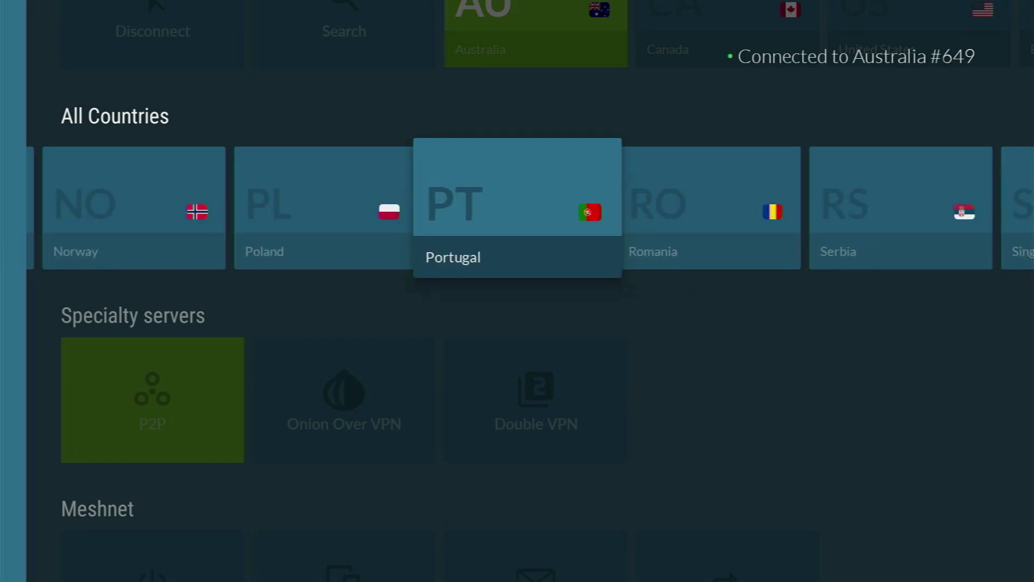
key(Right)
key(Right)
key(Right)
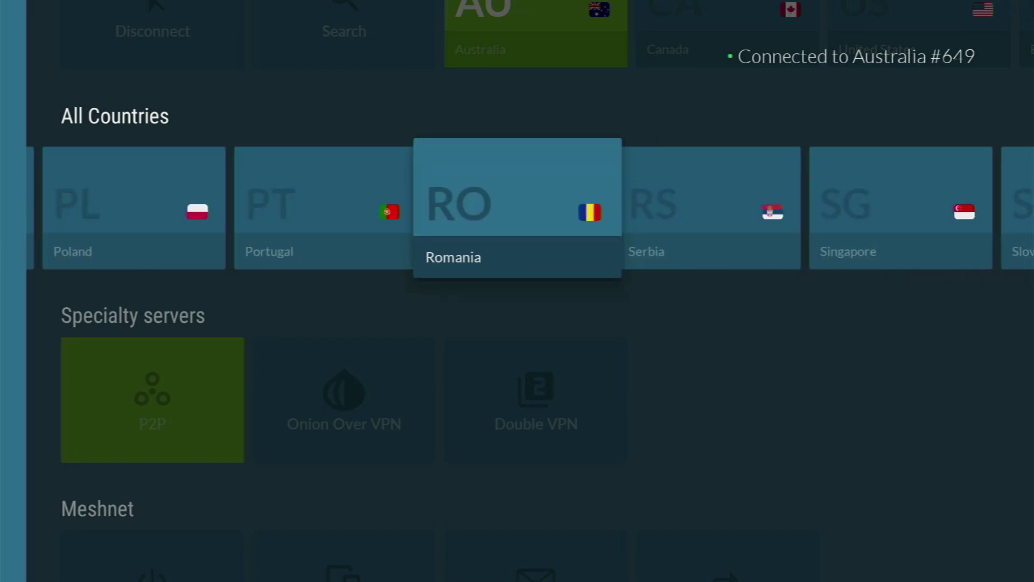
key(Right)
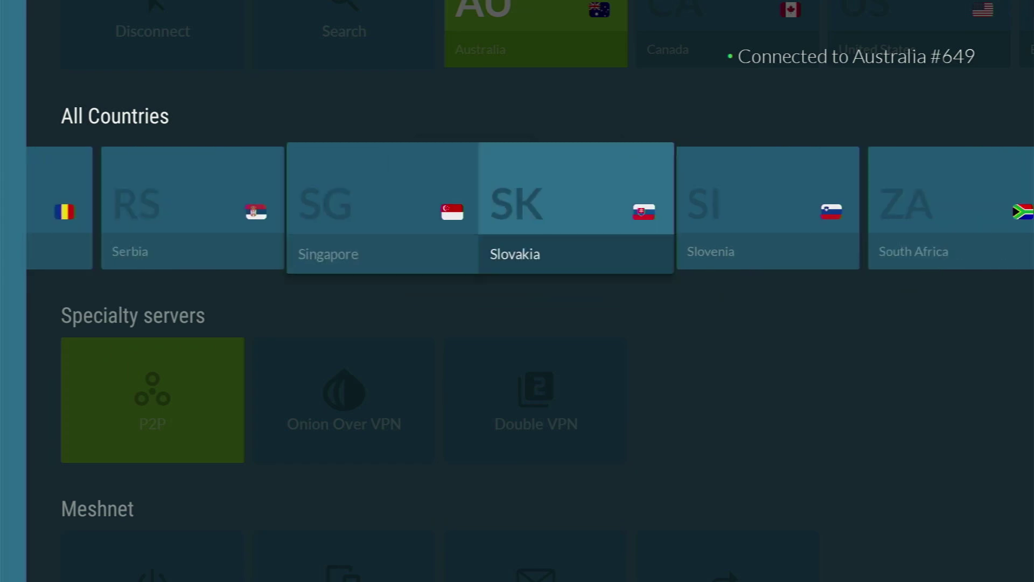
key(Right)
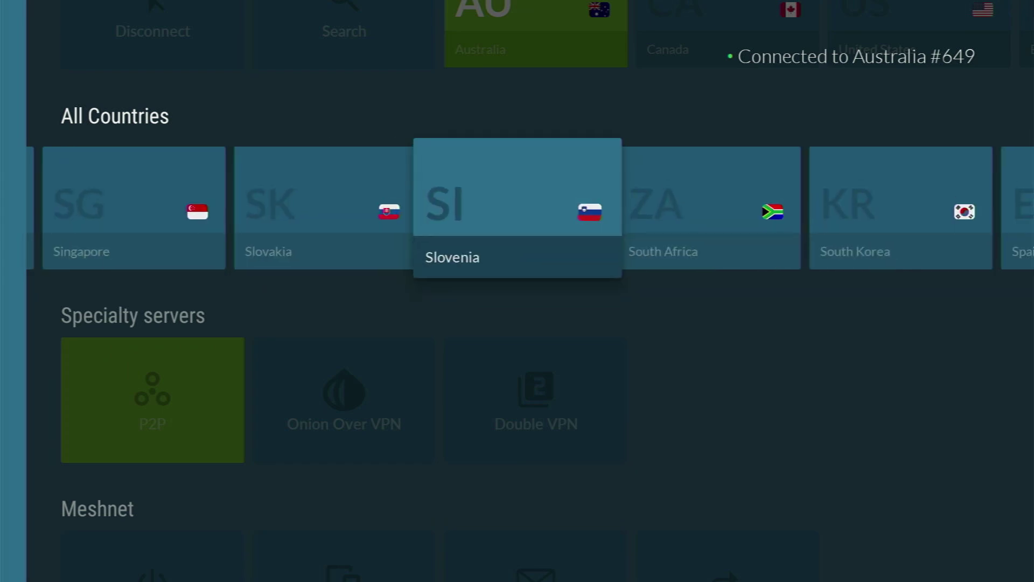
key(Right)
key(Right)
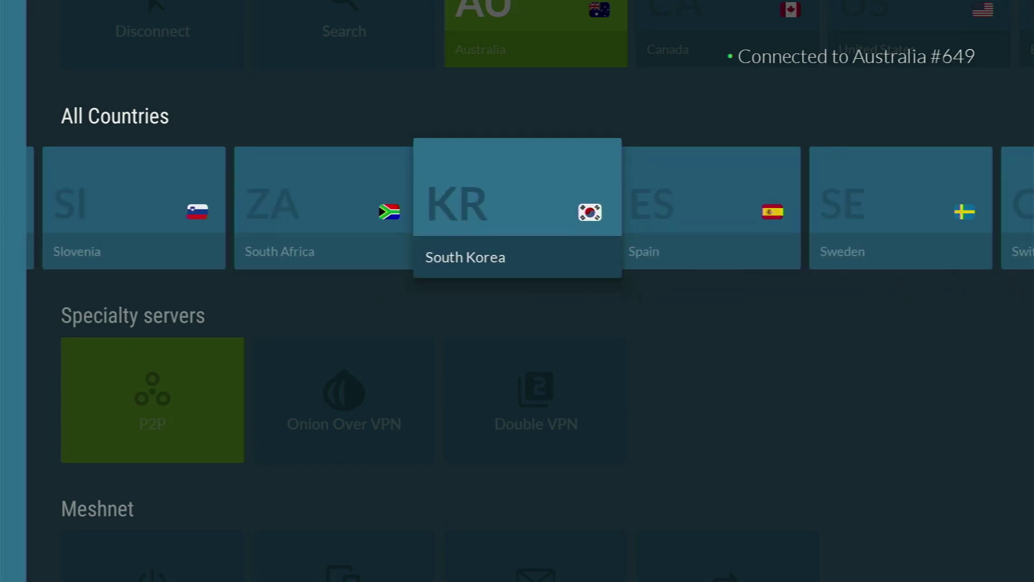
key(Right)
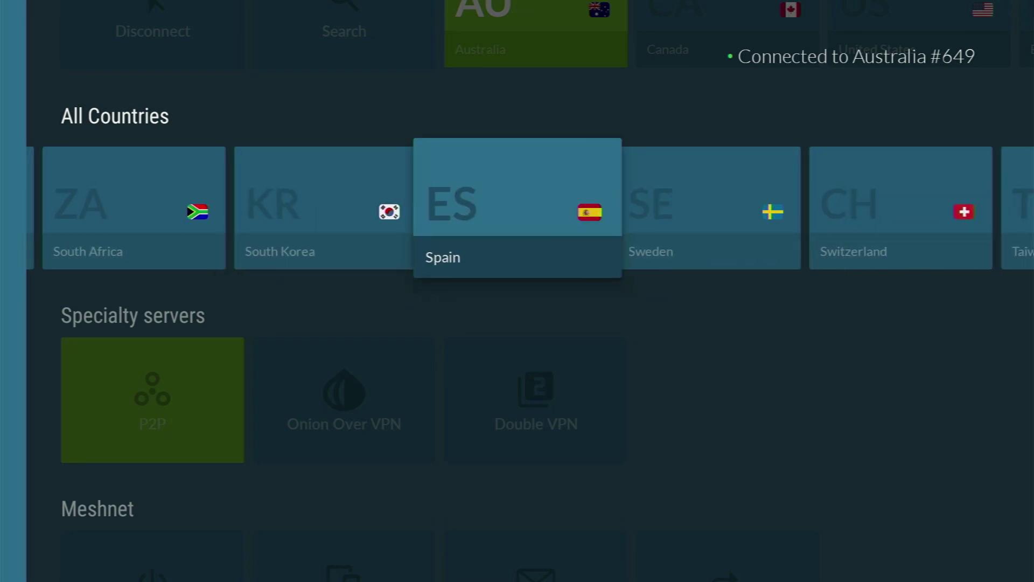
key(Right)
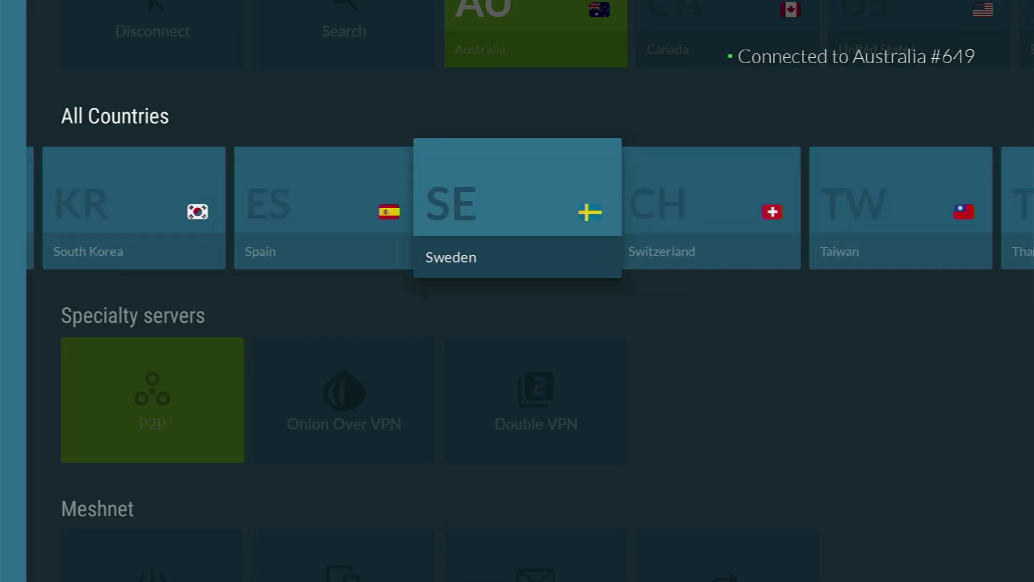
key(Right)
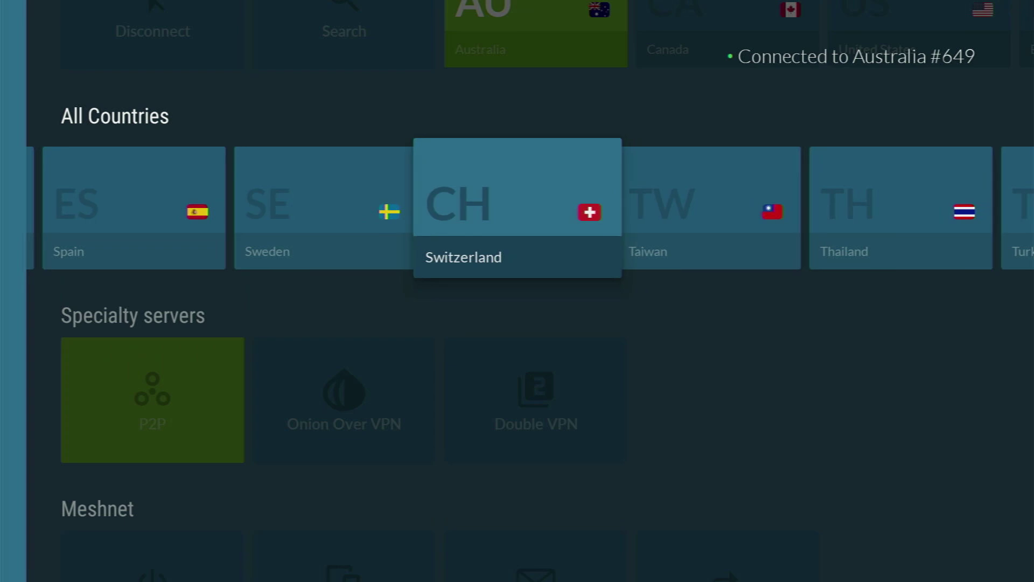
- Leave NordVPN and open Downloader from Your Apps & Channels
key(Escape)
key(Escape)
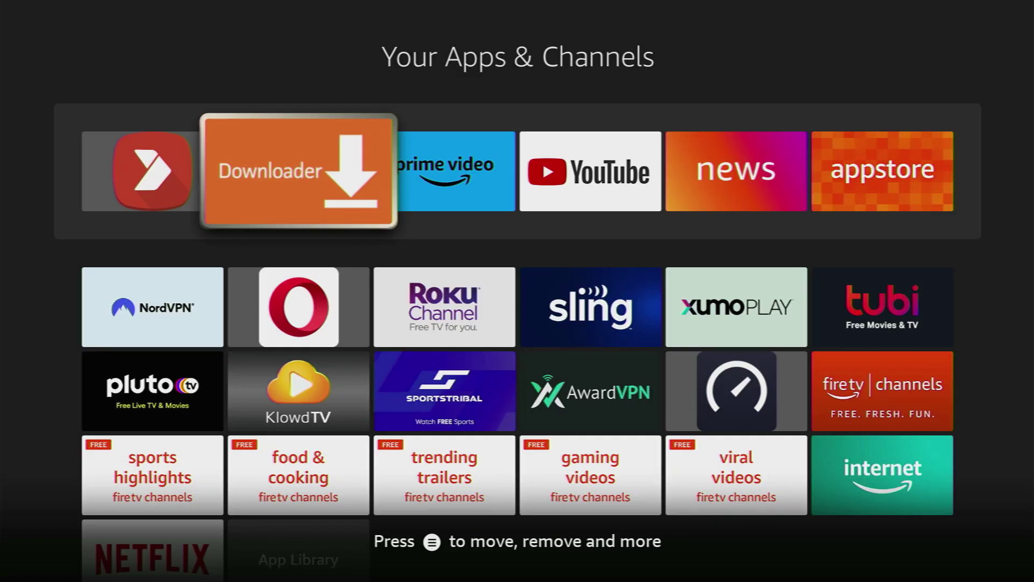
key(Return)
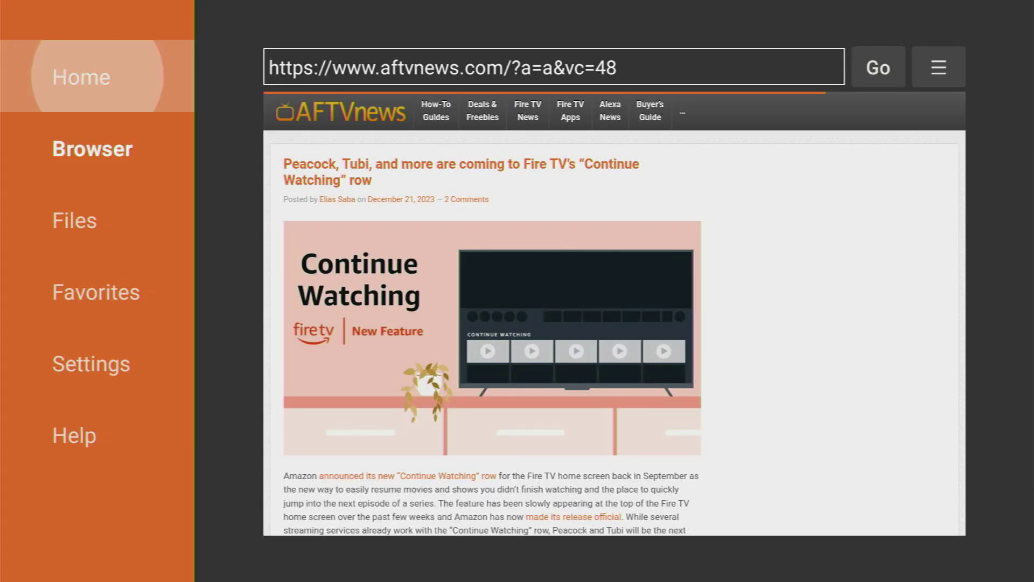
- Enter the code 28907 in Downloader's address field and load the page it points to
key(Return)
text(28)
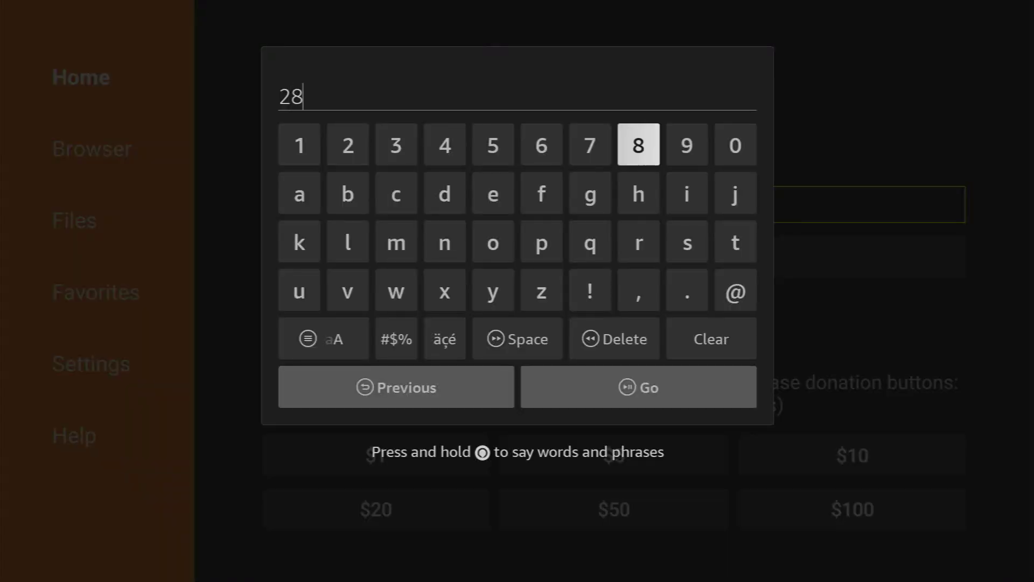
key(Right)
text(9)
key(Right)
text(0)
key(Left)
key(Left)
key(Left)
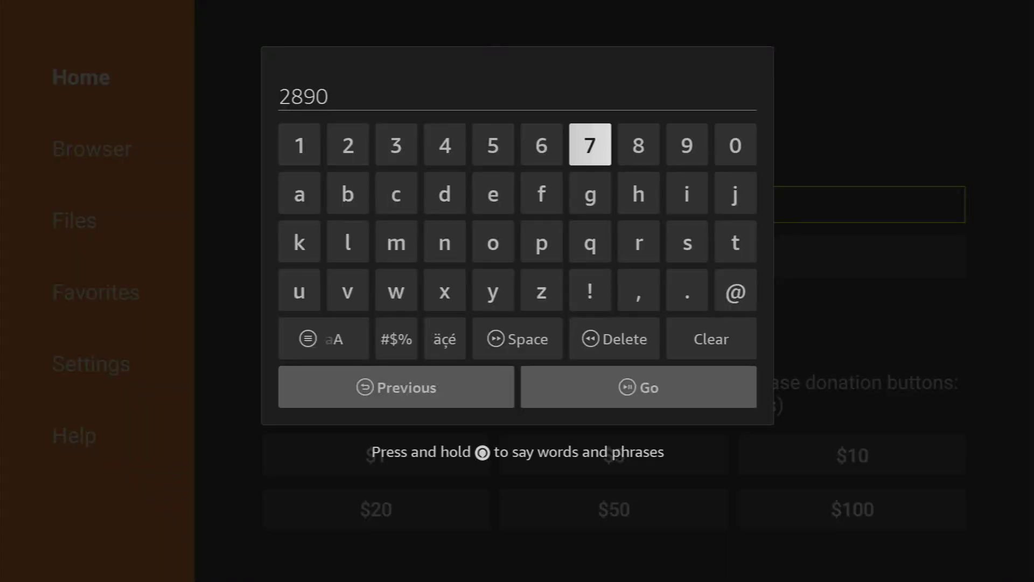
text(7)
key(Down)
key(Down)
key(Down)
key(Down)
key(Down)
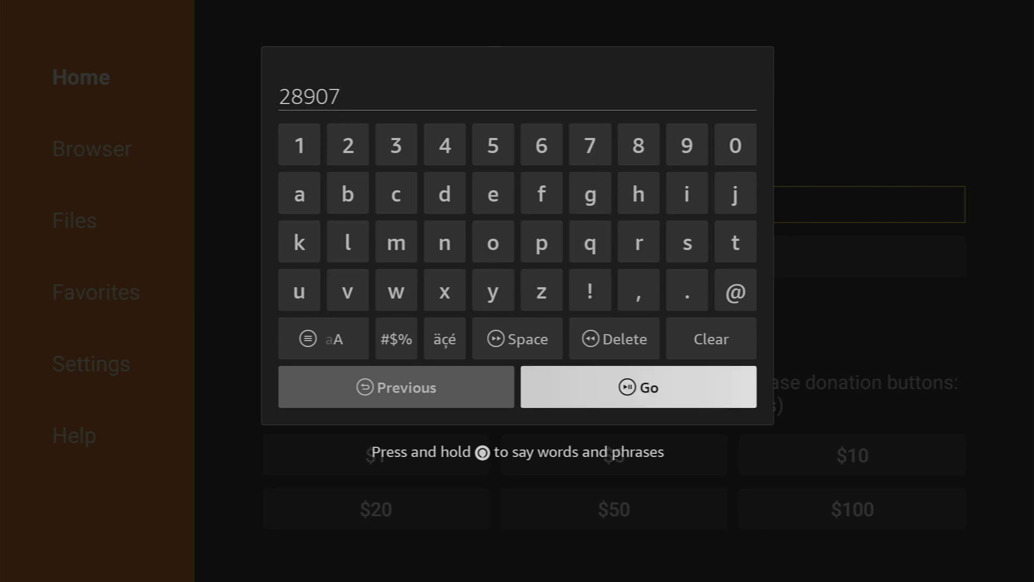
key(Return)
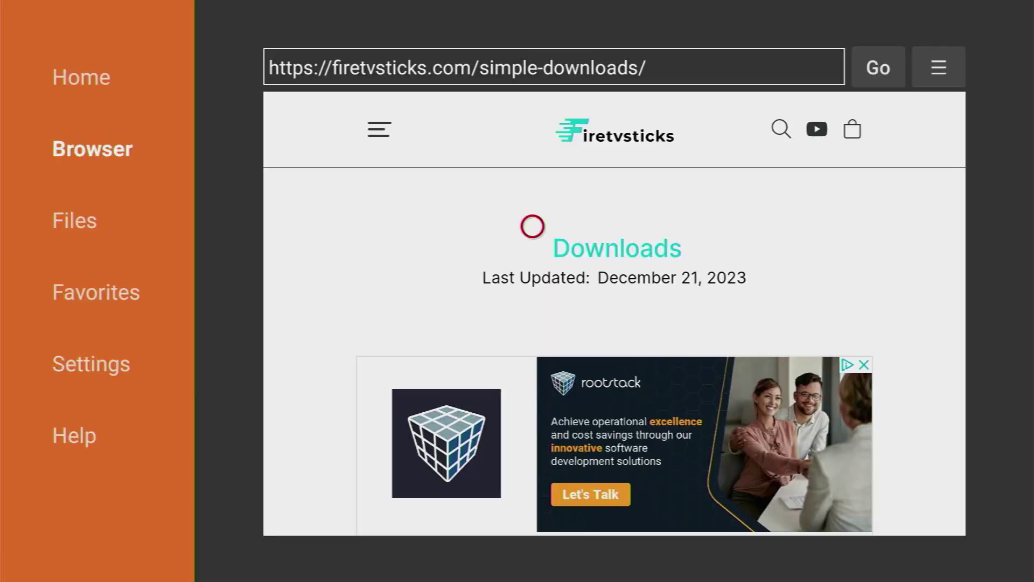
- Choose the Tools category on the firetvsticks.com downloads page
key(Down)
key(Down)
key(Down)
key(Down)
key(Down)
key(Down)
key(Down)
key(Down)
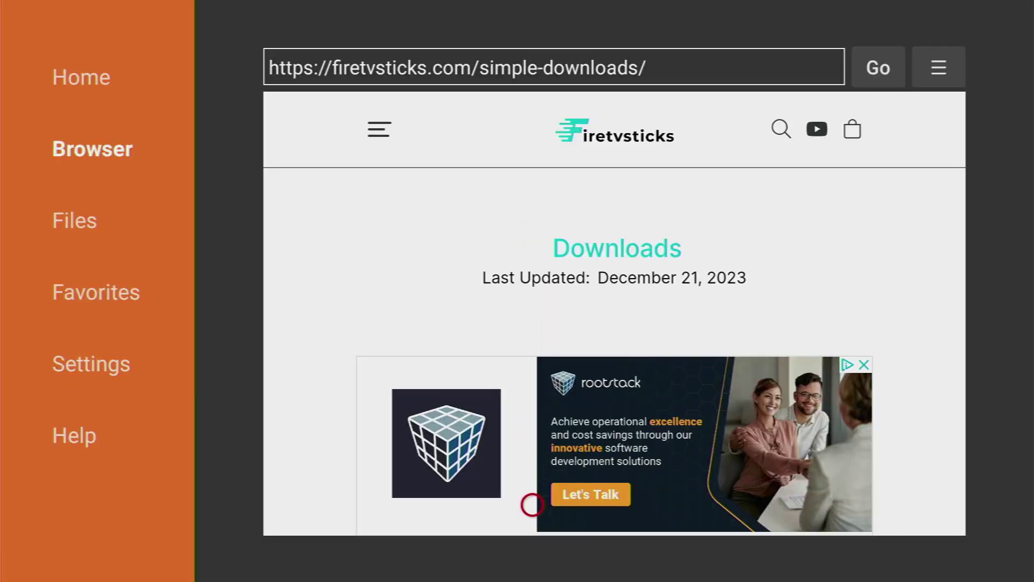
key(Down)
key(Down)
key(Down)
key(Down)
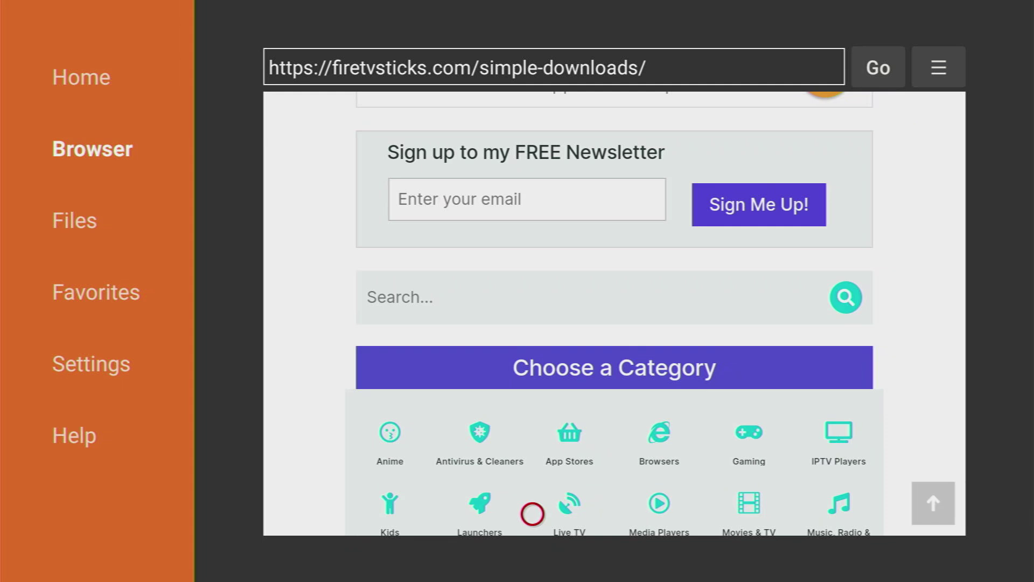
key(Down)
key(Down)
key(Down)
key(Left)
key(Down)
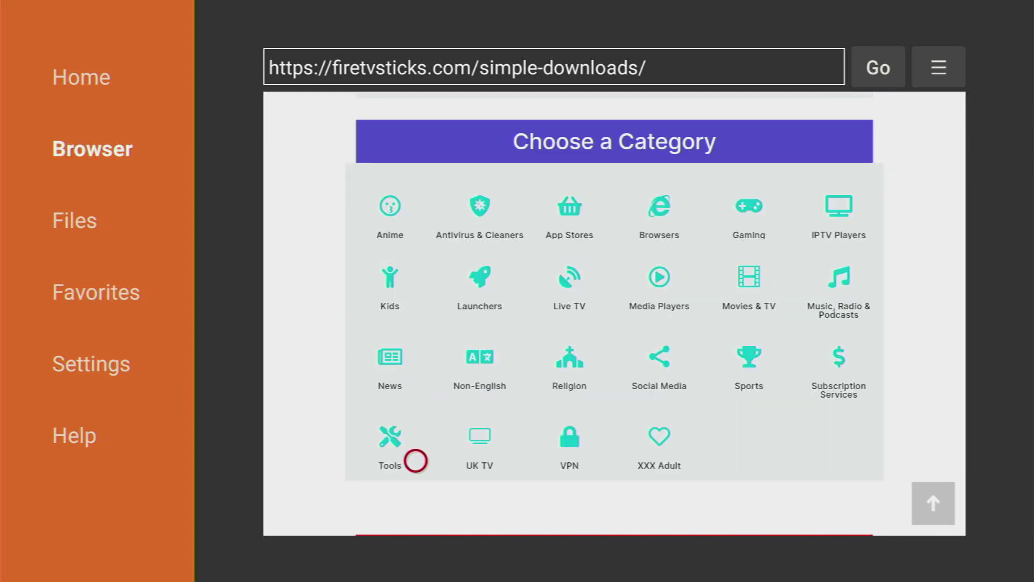
click(370, 461)
- Open the Mouse Toggle download page from the Tools list, closing the ad that covers it
scroll(371, 507, down, 6)
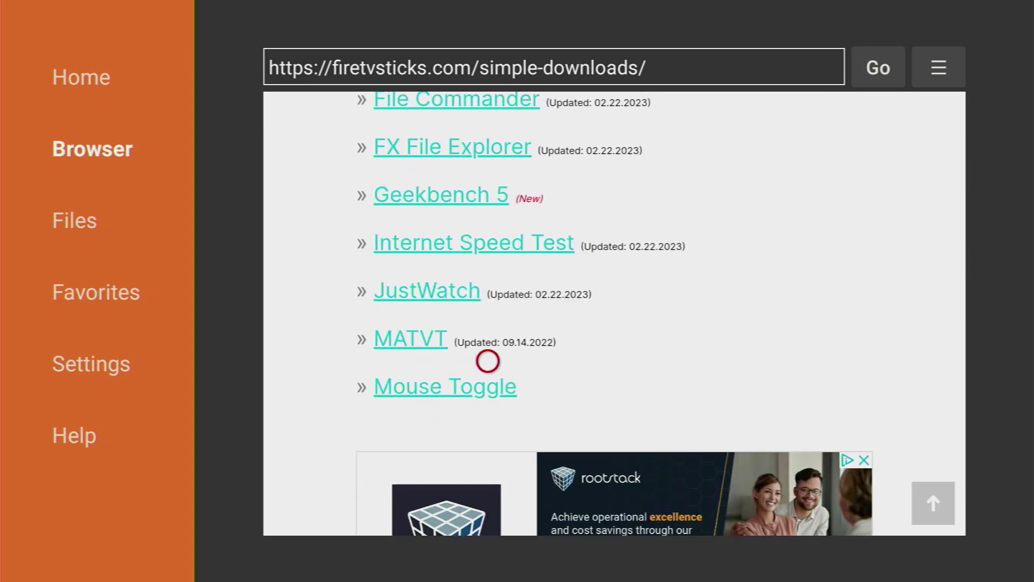
click(488, 388)
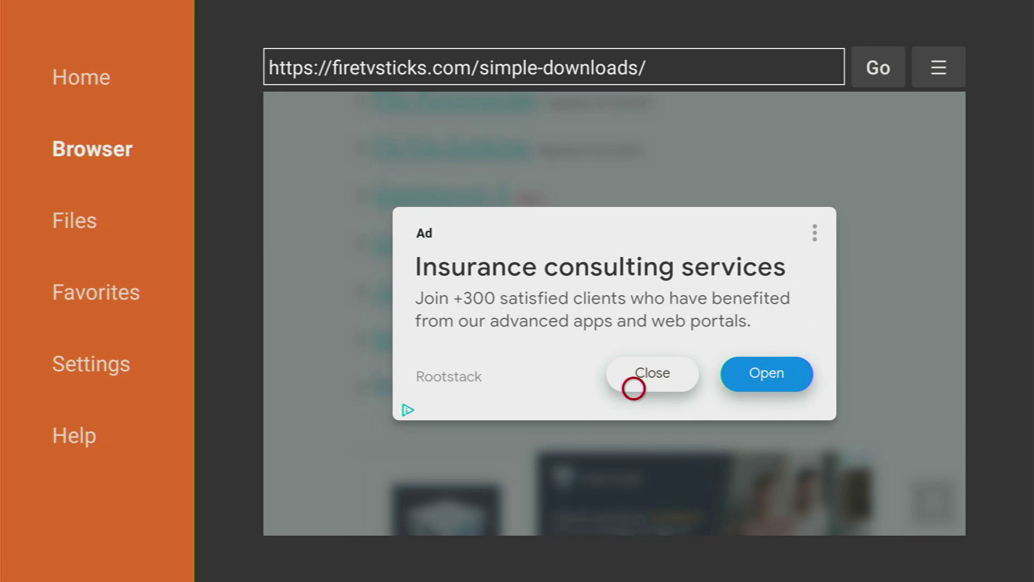
click(634, 387)
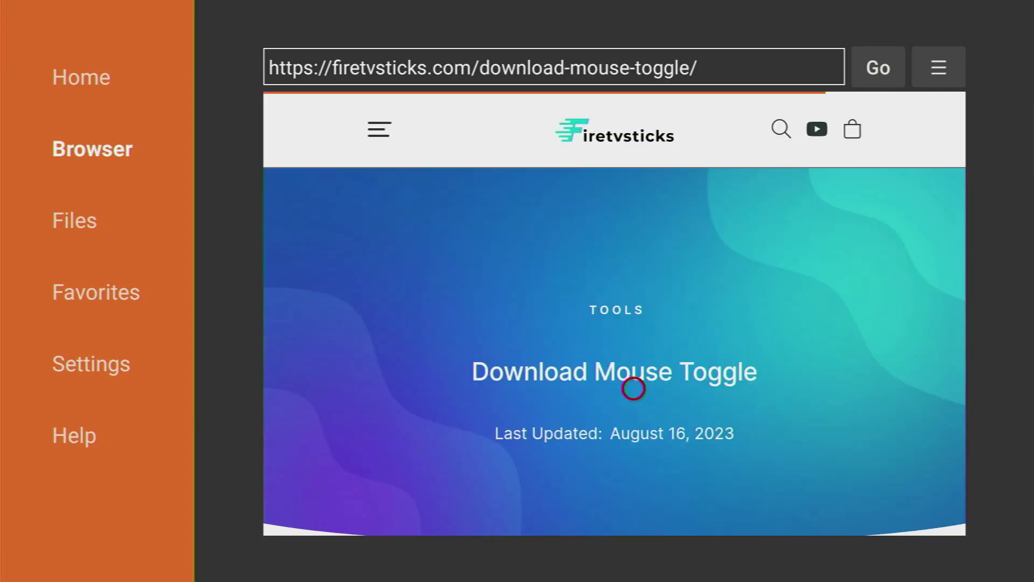
- Download the Fire TV HD version of Mouse Toggle and install it
scroll(633, 388, down, 15)
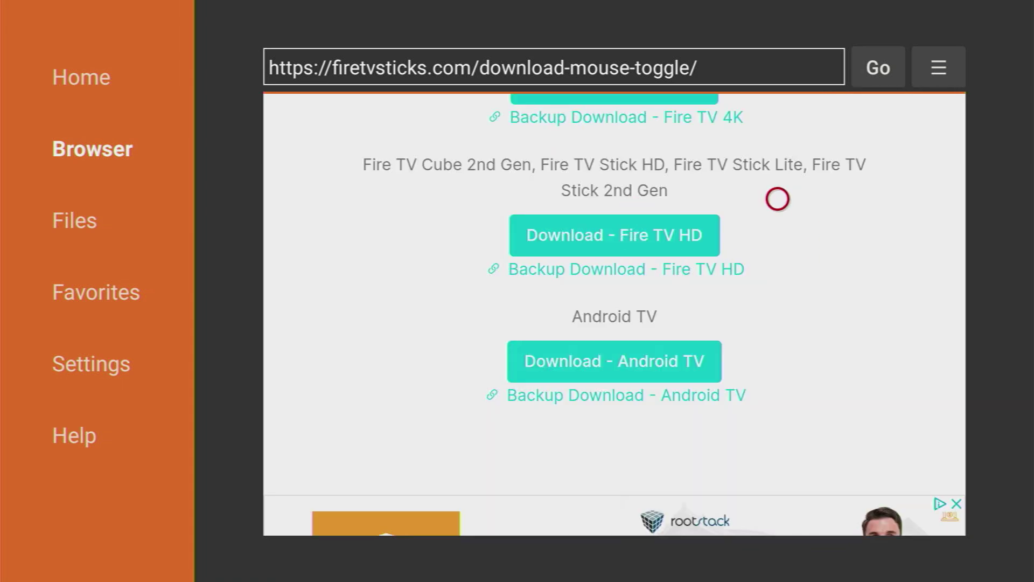
click(667, 235)
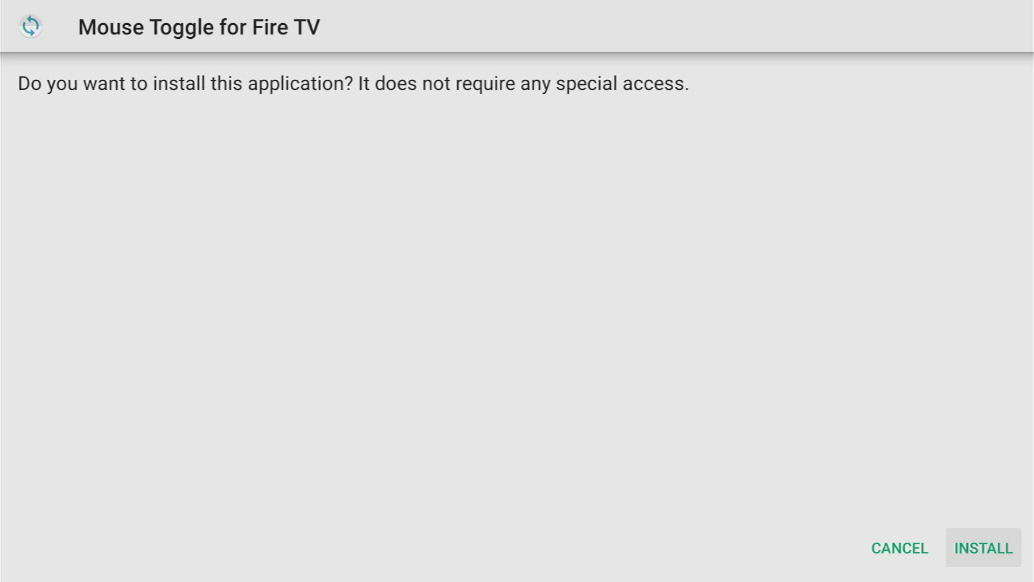
key(Return)
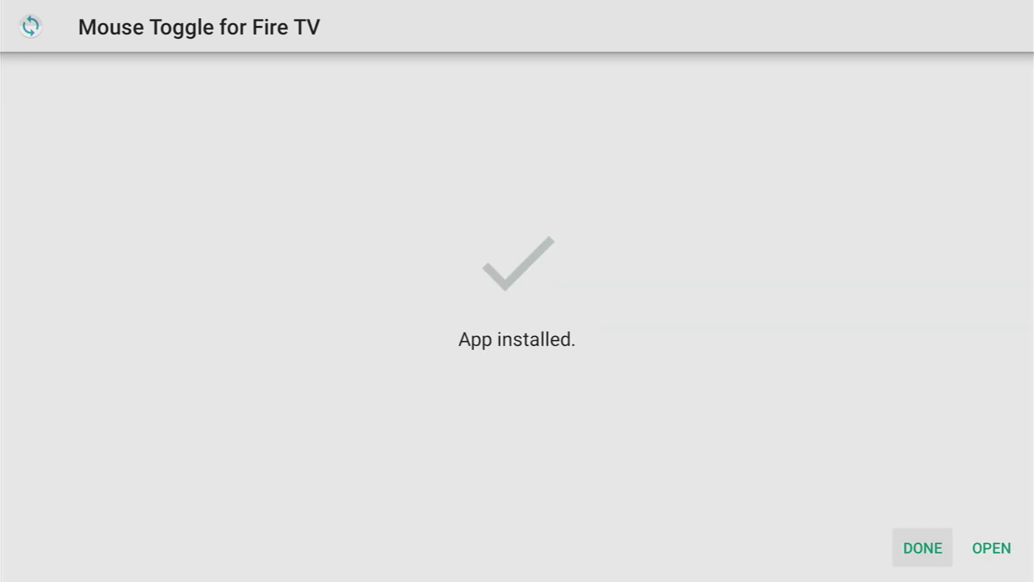
- Finish the installation and delete the downloaded Mouse-Toggle-v1.0.6.apk file
key(Return)
key(Right)
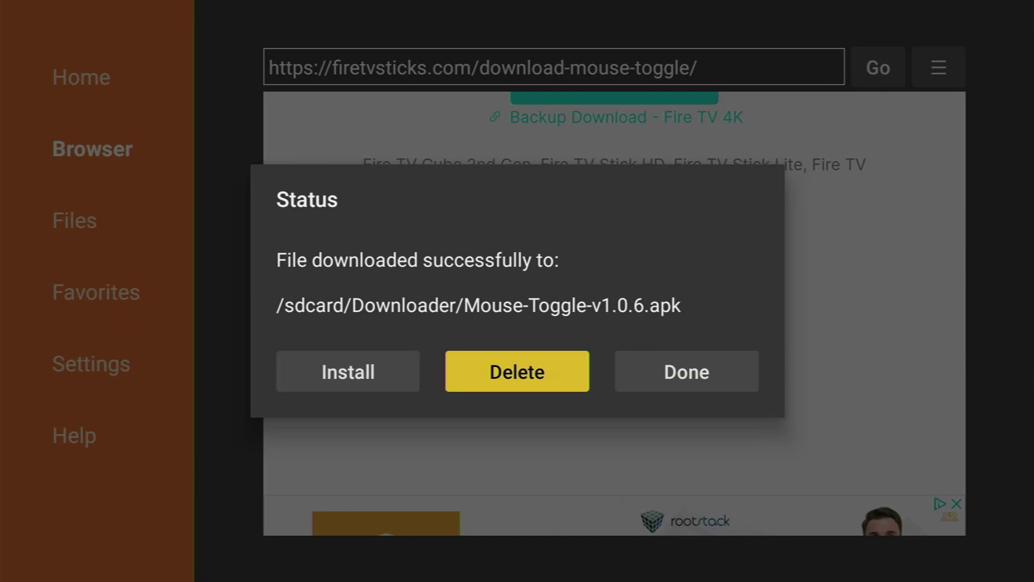
key(Return)
key(Left)
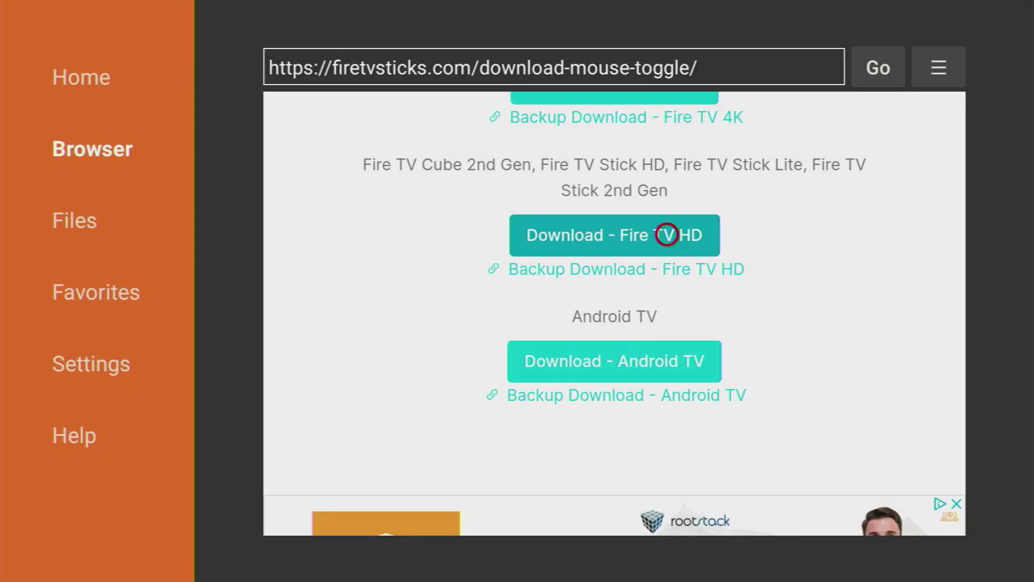
- Launch Mouse Toggle from Your Apps & Channels and always allow USB debugging from this computer
key(Home)
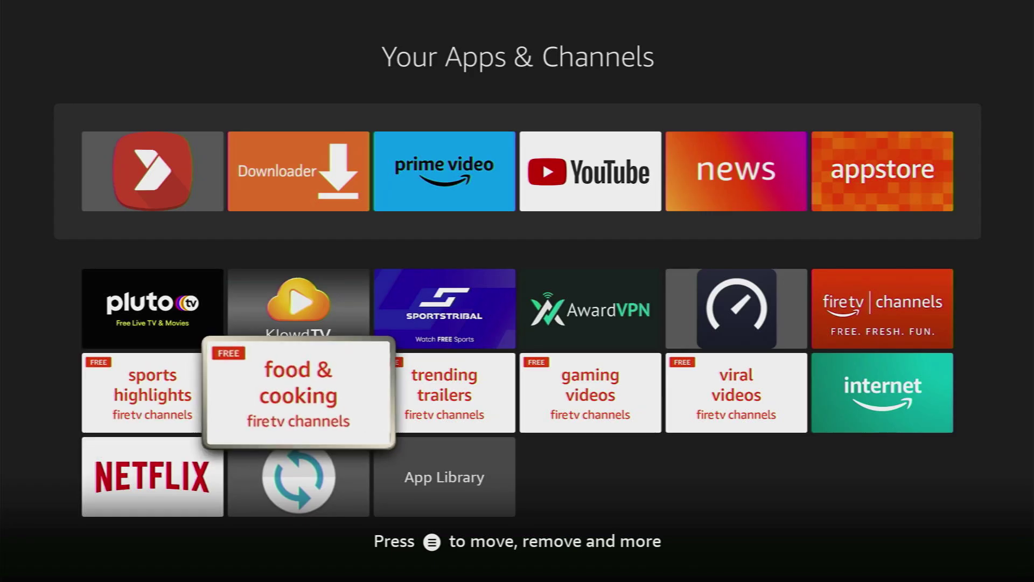
key(Down)
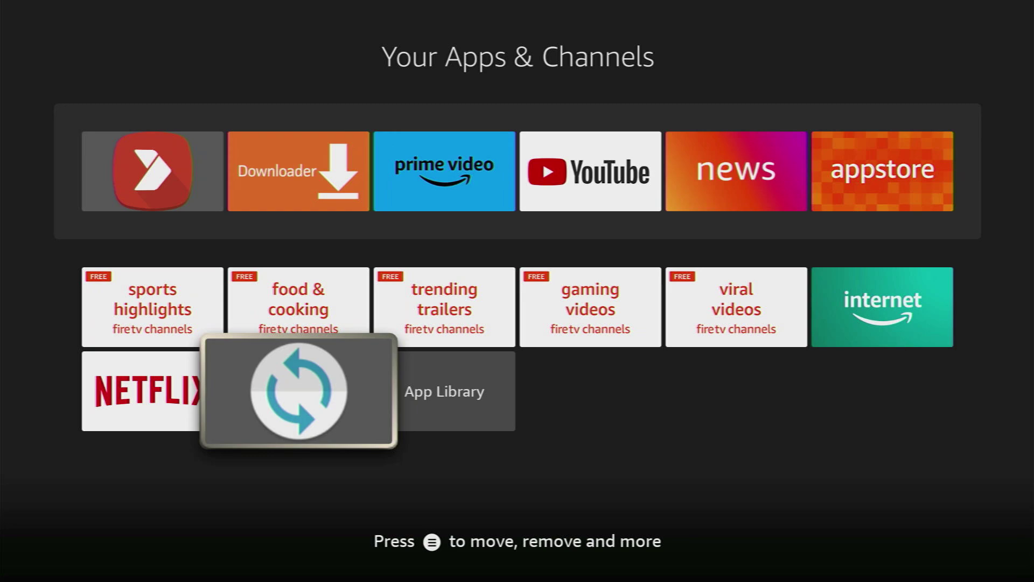
key(Return)
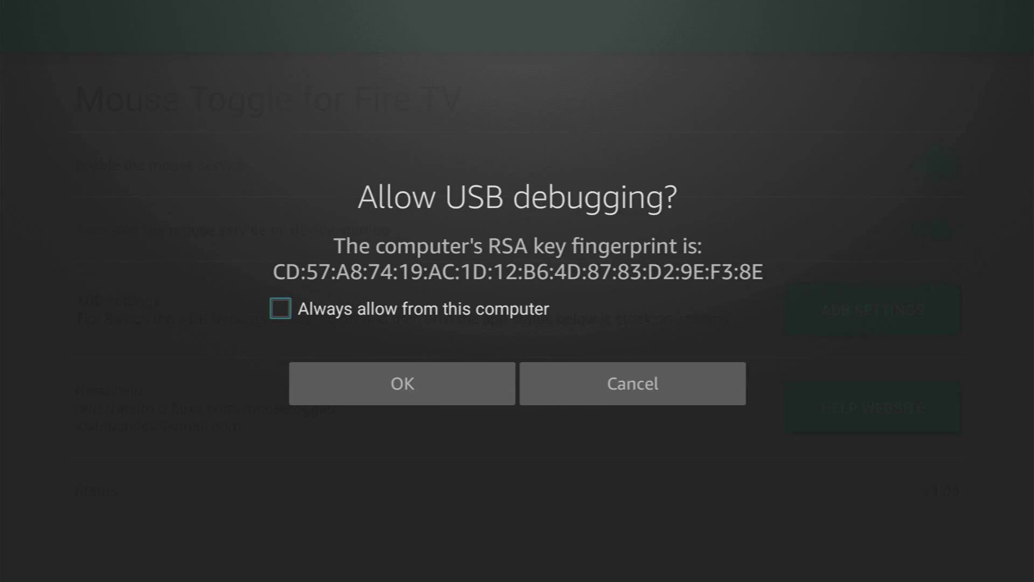
key(Return)
key(Down)
key(Return)
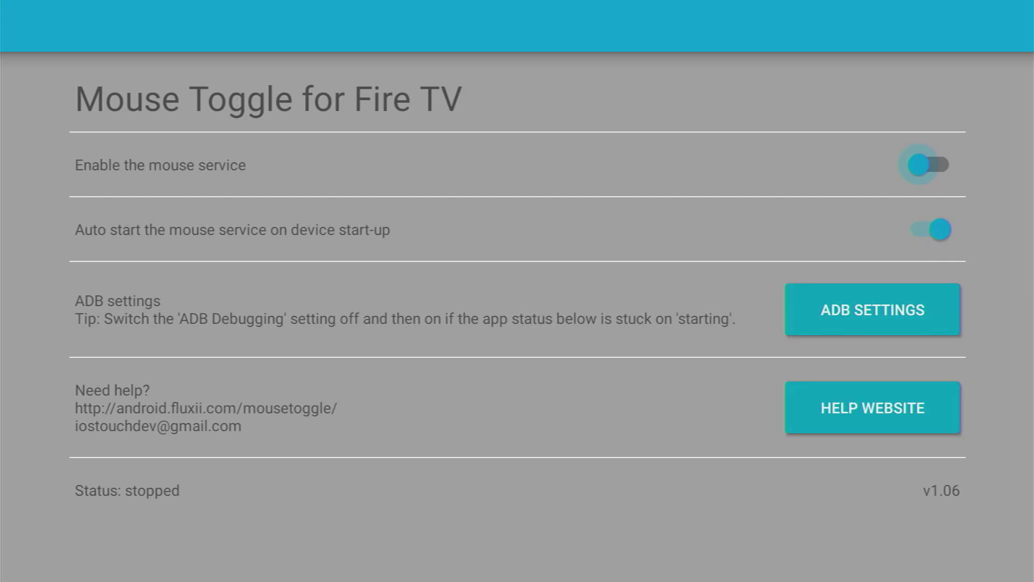
- Enable the mouse service in Mouse Toggle and try out its switch with the on-screen cursor
key(Return)
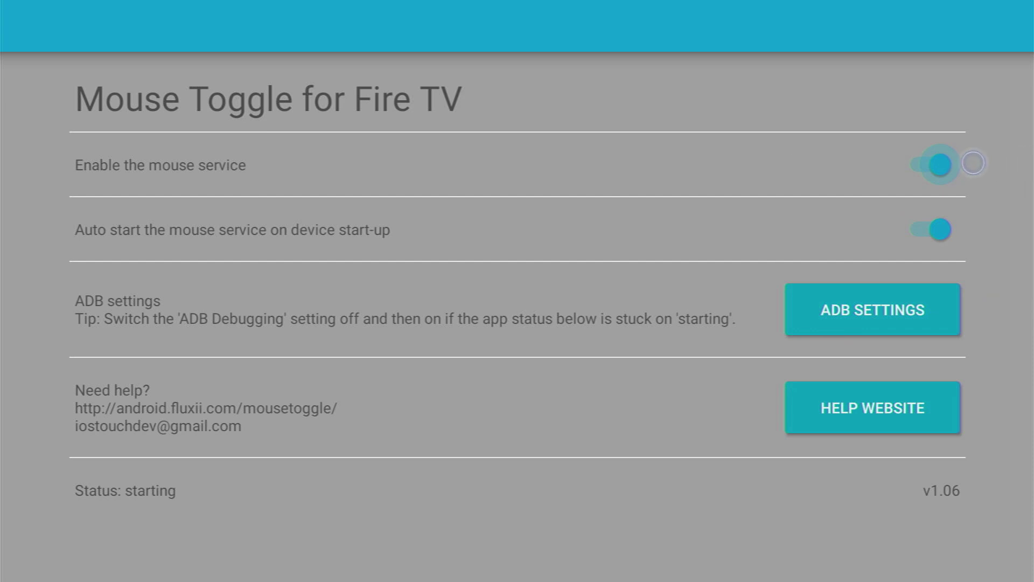
click(943, 164)
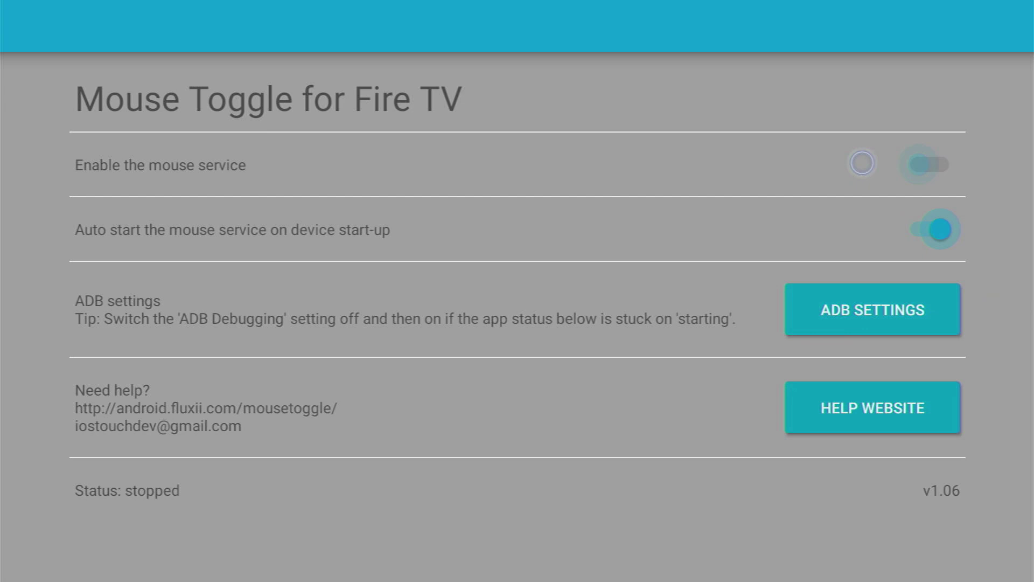
click(862, 165)
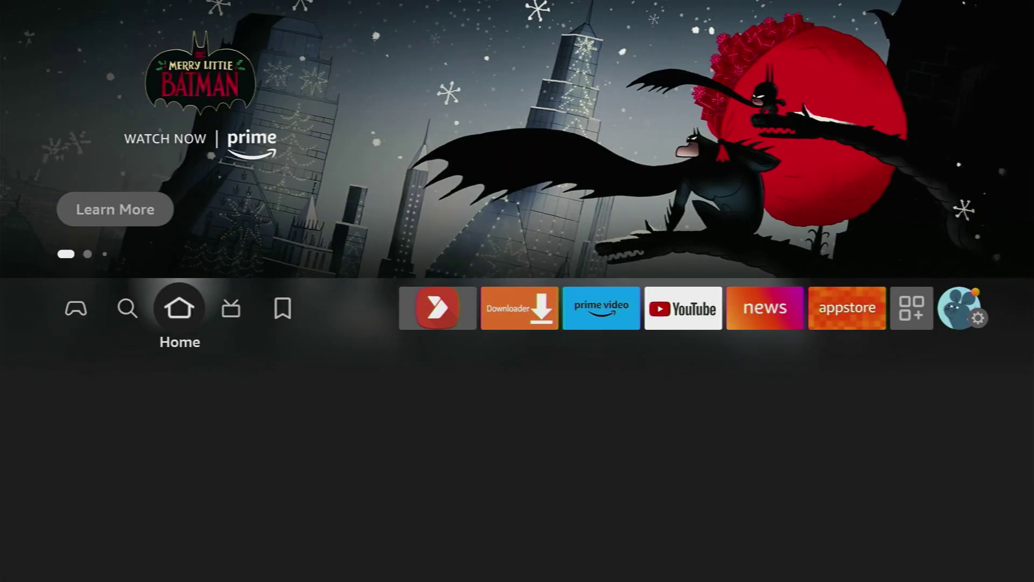
- Open Developer Options under My Fire TV in the device settings
key(Right)
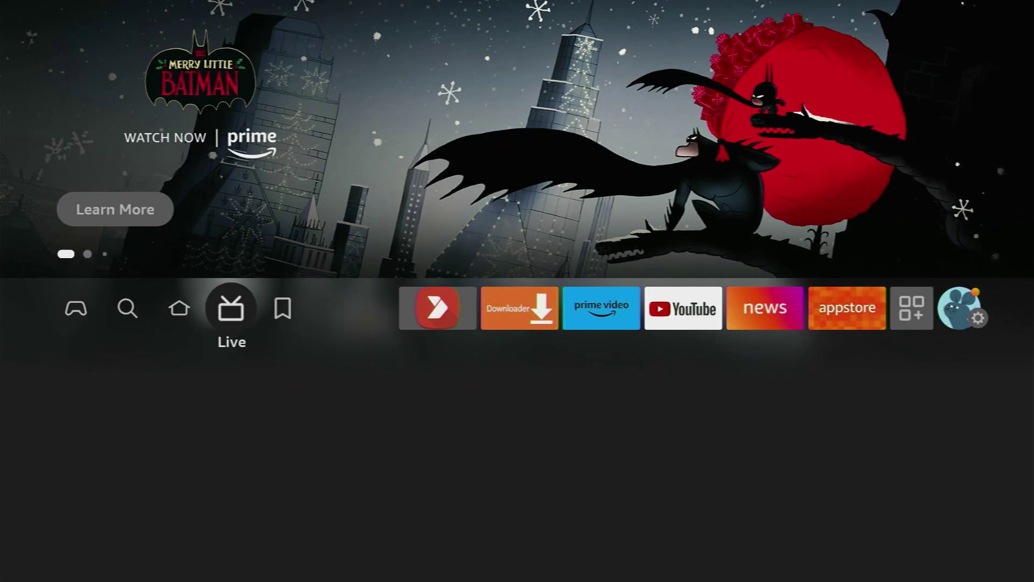
key(Right)
key(Right)
key(Right)
key(Right)
key(Right)
key(Right)
key(Right)
key(Right)
key(Right)
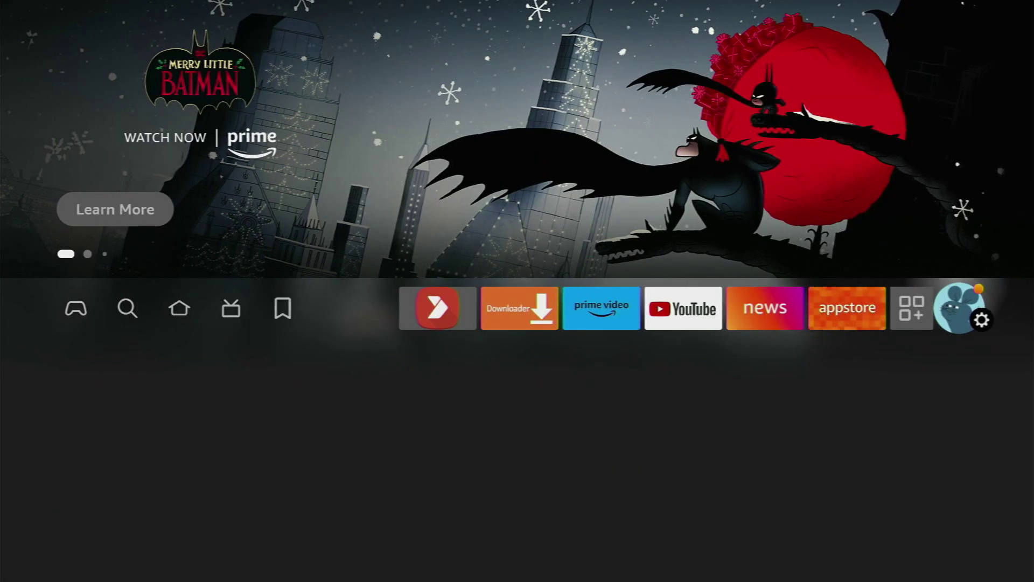
key(Down)
key(Right)
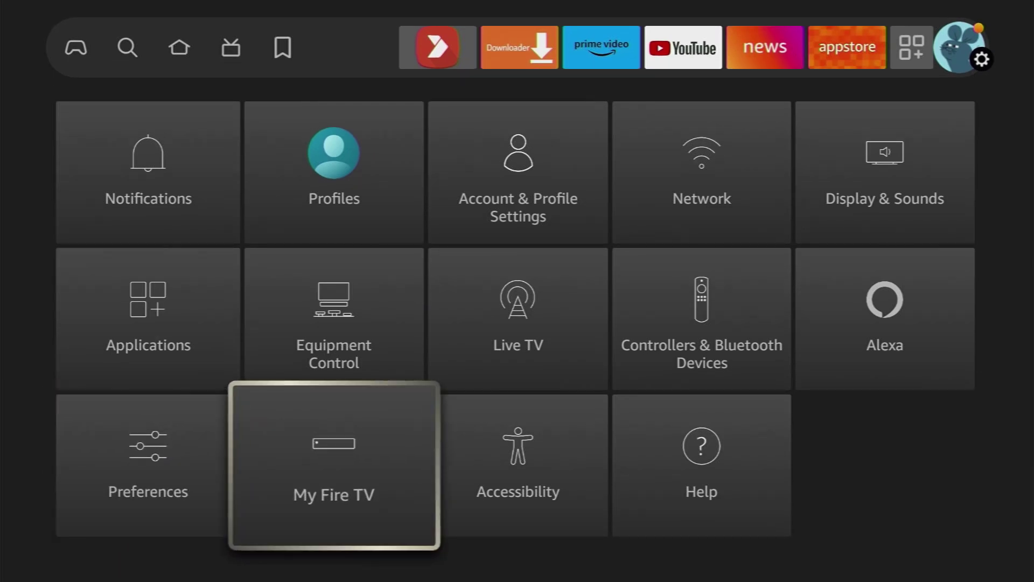
key(Return)
key(Down)
key(Return)
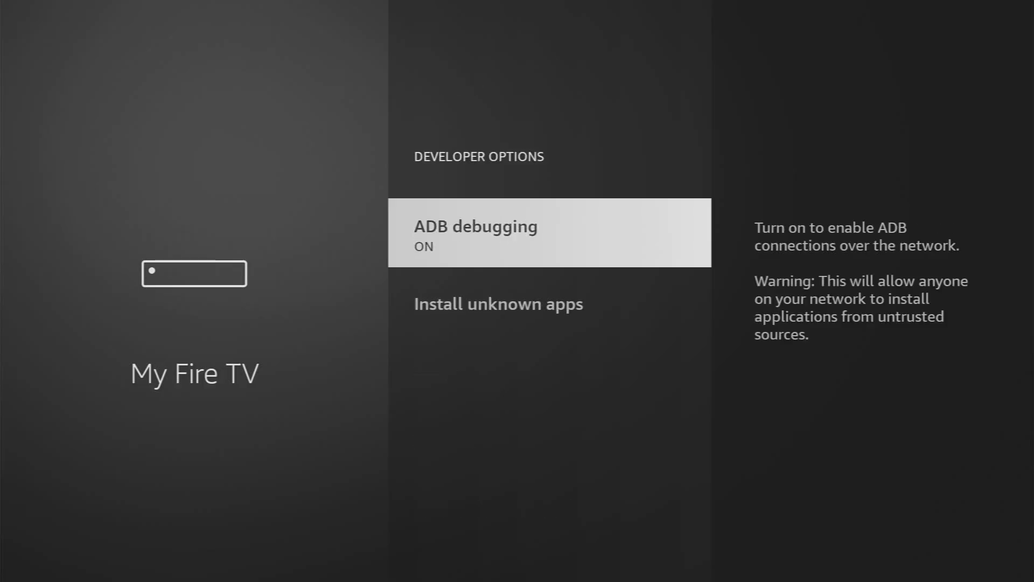
- Toggle ADB debugging off and back on
key(Return)
key(Return)
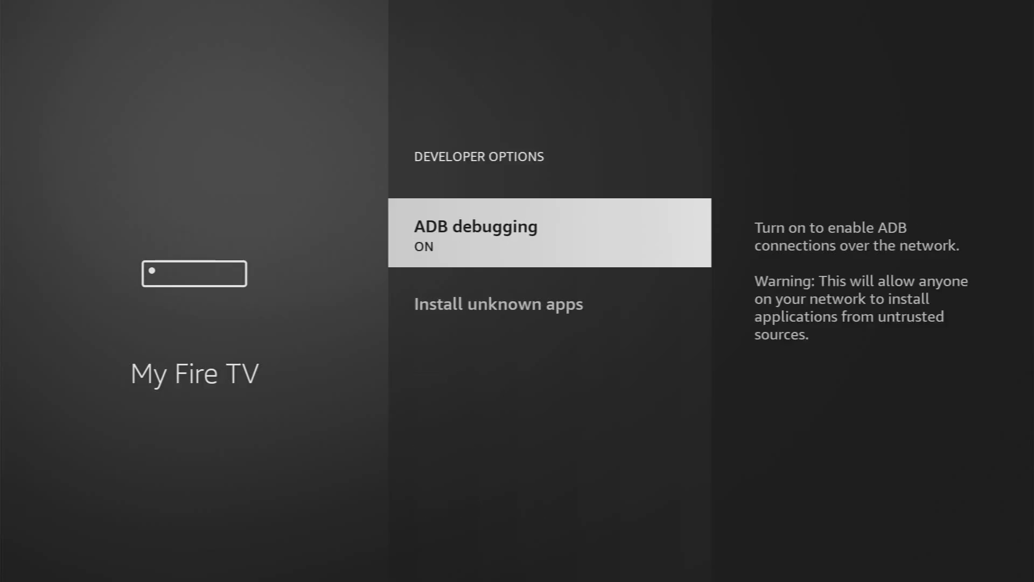
key(Return)
key(Return)
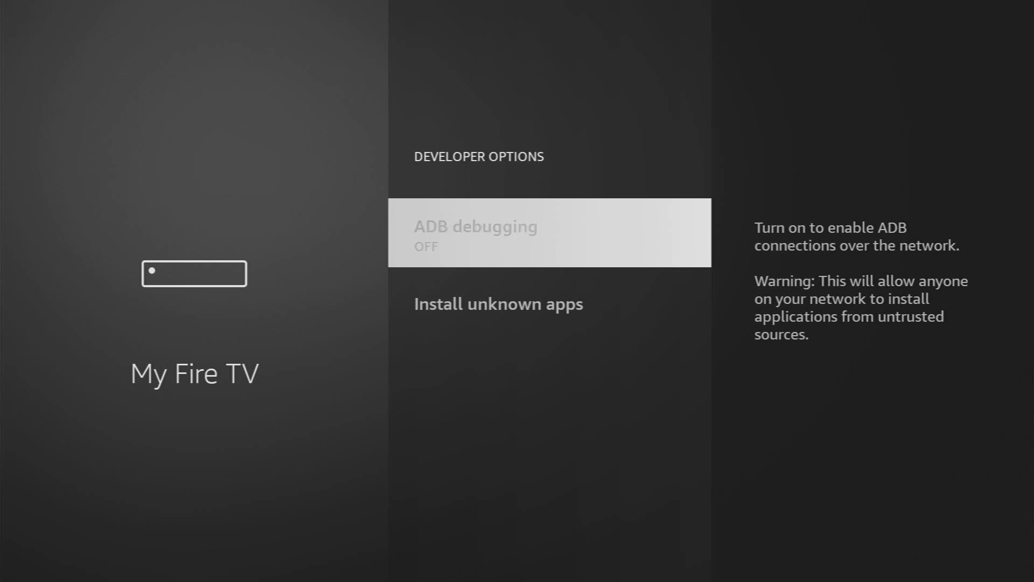
- Leave the settings and open the Opera browser from Your Apps & Channels
key(Home)
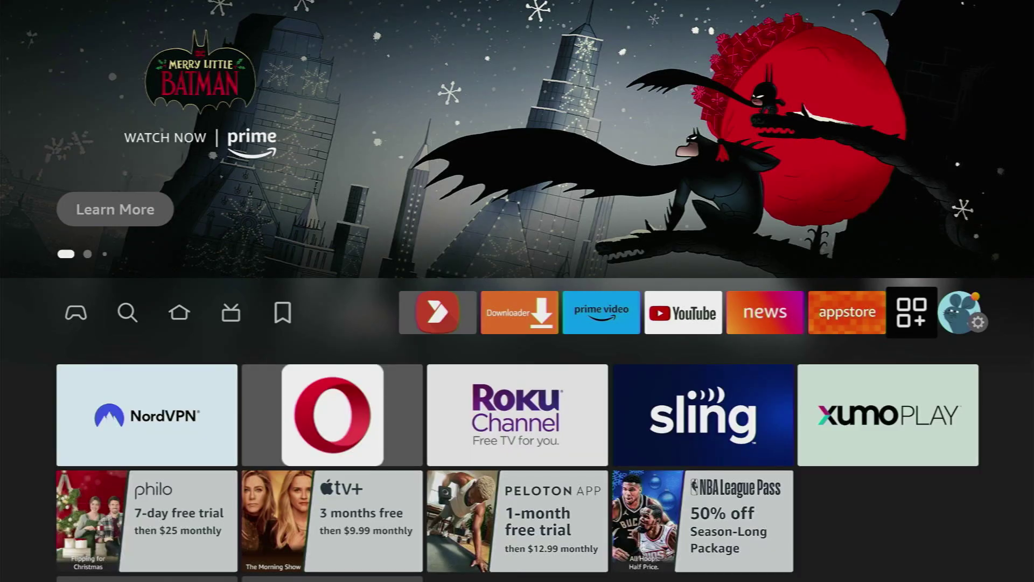
key(Return)
key(Return)
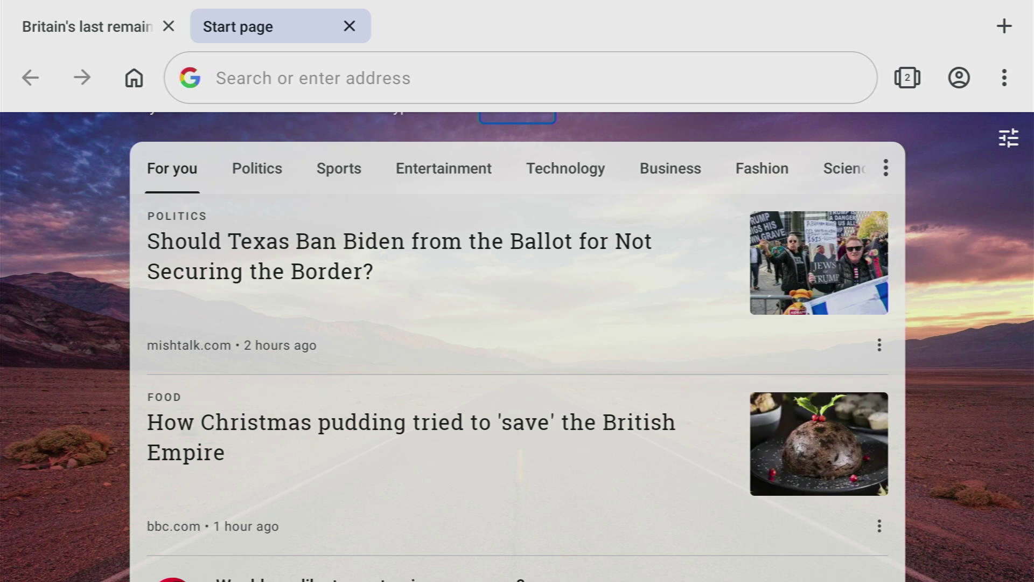
- Test mouse scrolling by browsing down and back up through the start page's For you news feed
scroll(404, 230, down, 15)
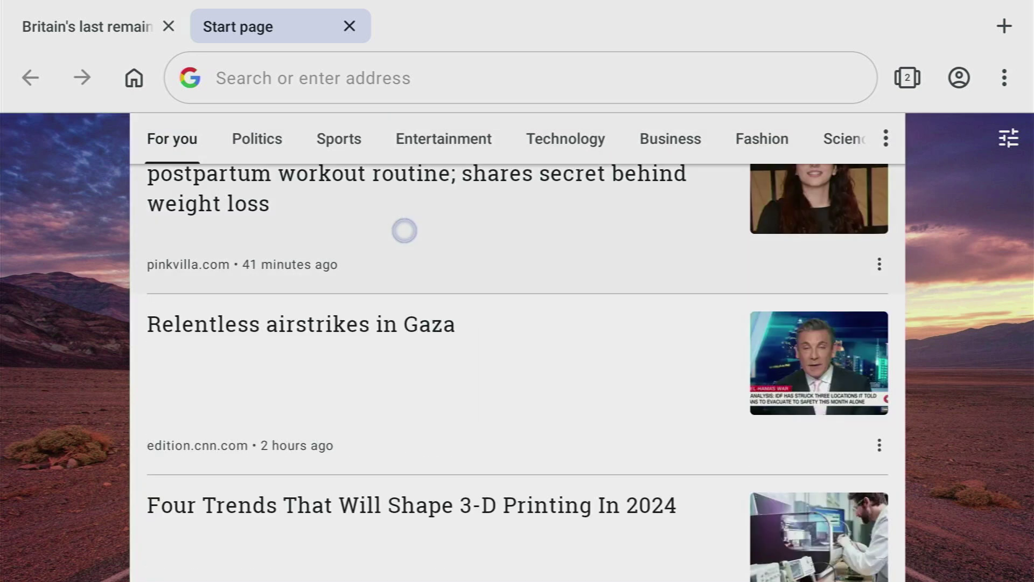
scroll(404, 230, down, 8)
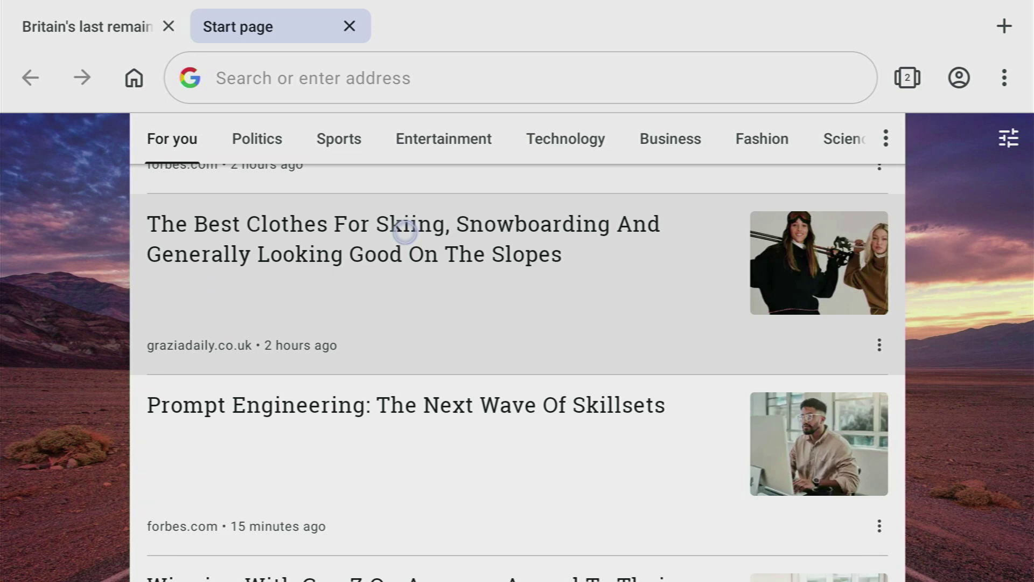
scroll(405, 230, up, 10)
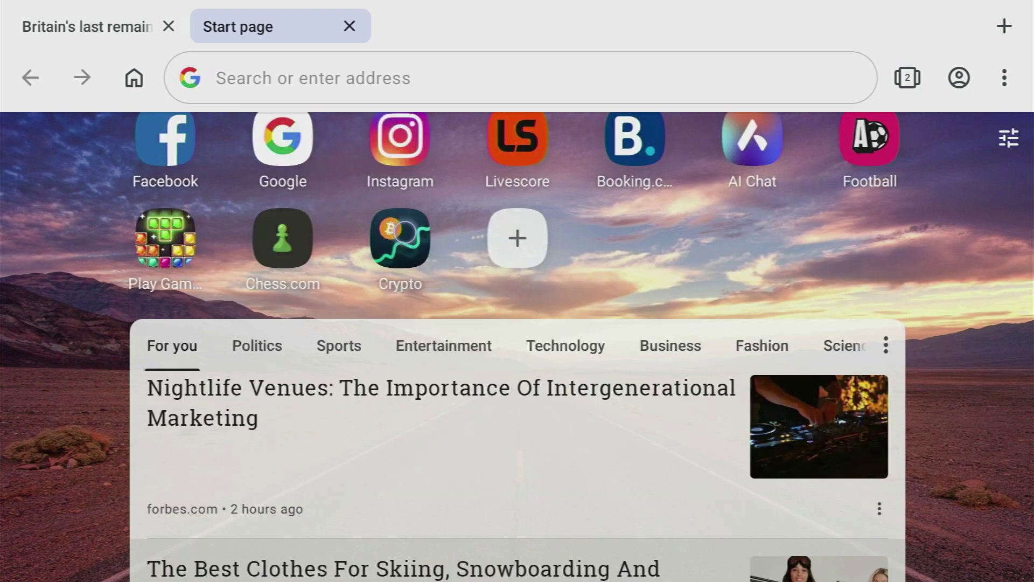
scroll(405, 233, up, 4)
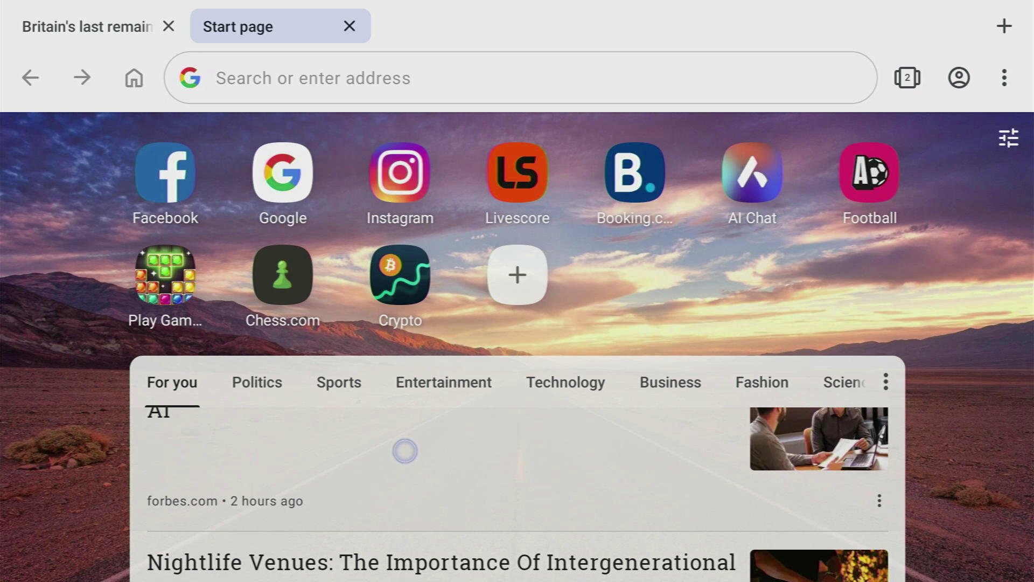
scroll(405, 451, down, 5)
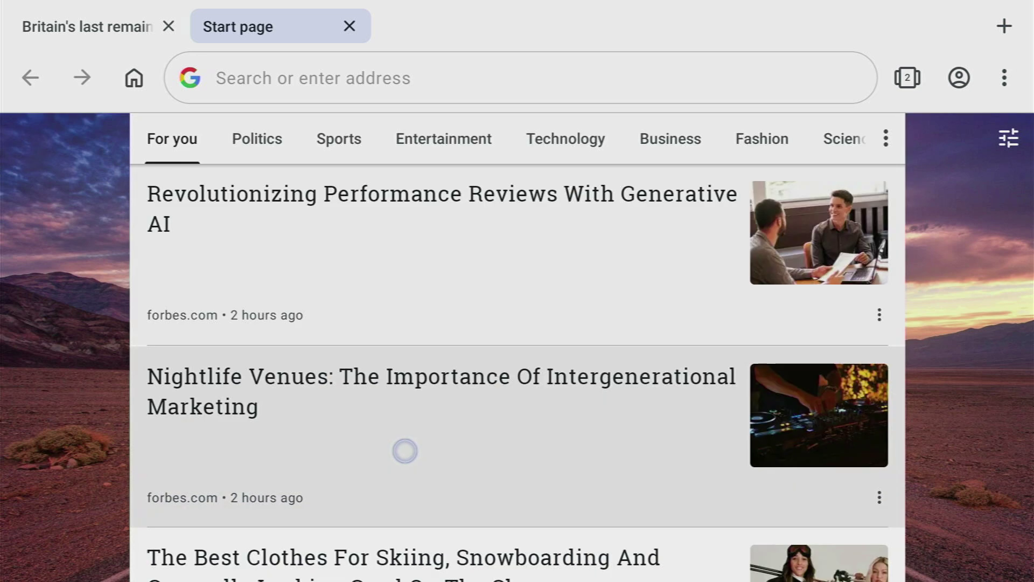